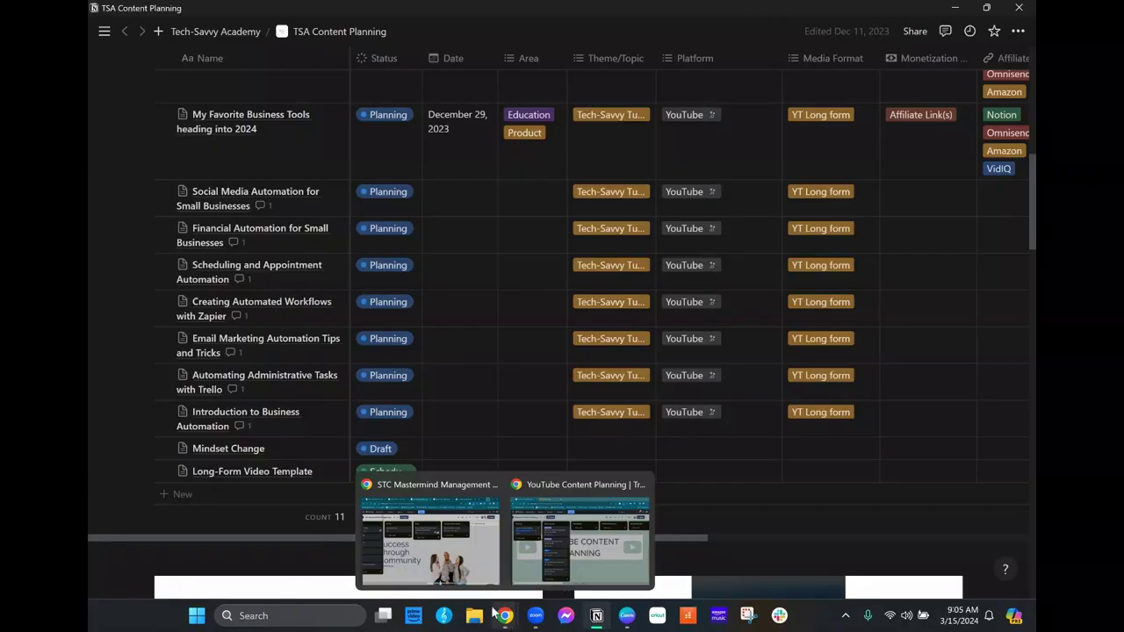
Switch to Zapier in the browser and create a new Zap.
left_click(580, 536)
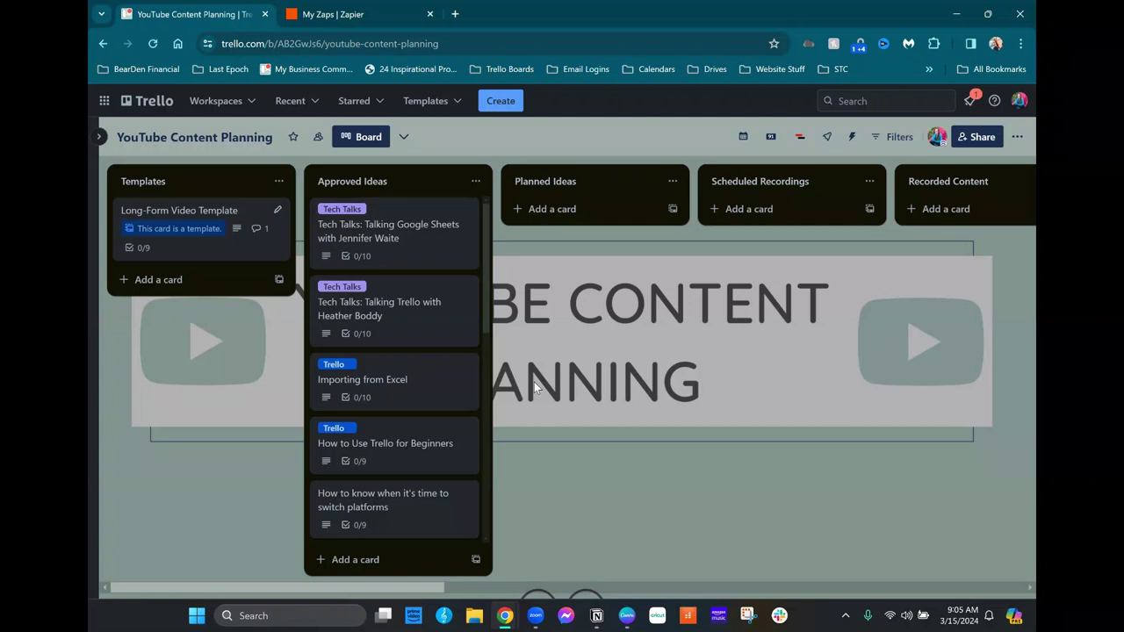
left_click(358, 15)
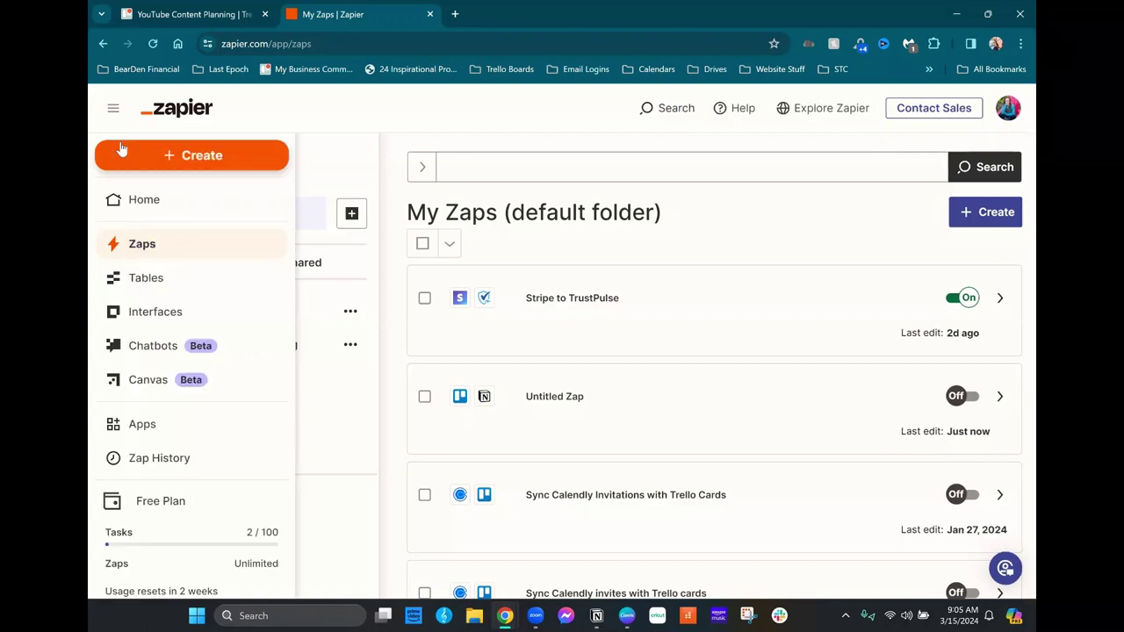
left_click(948, 224)
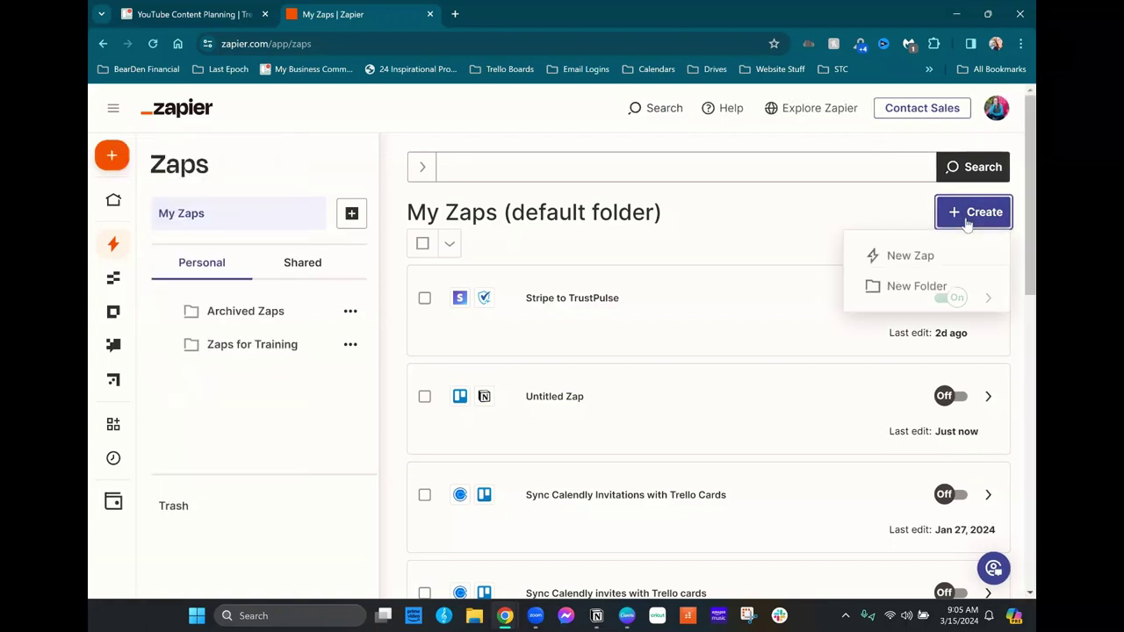
left_click(904, 256)
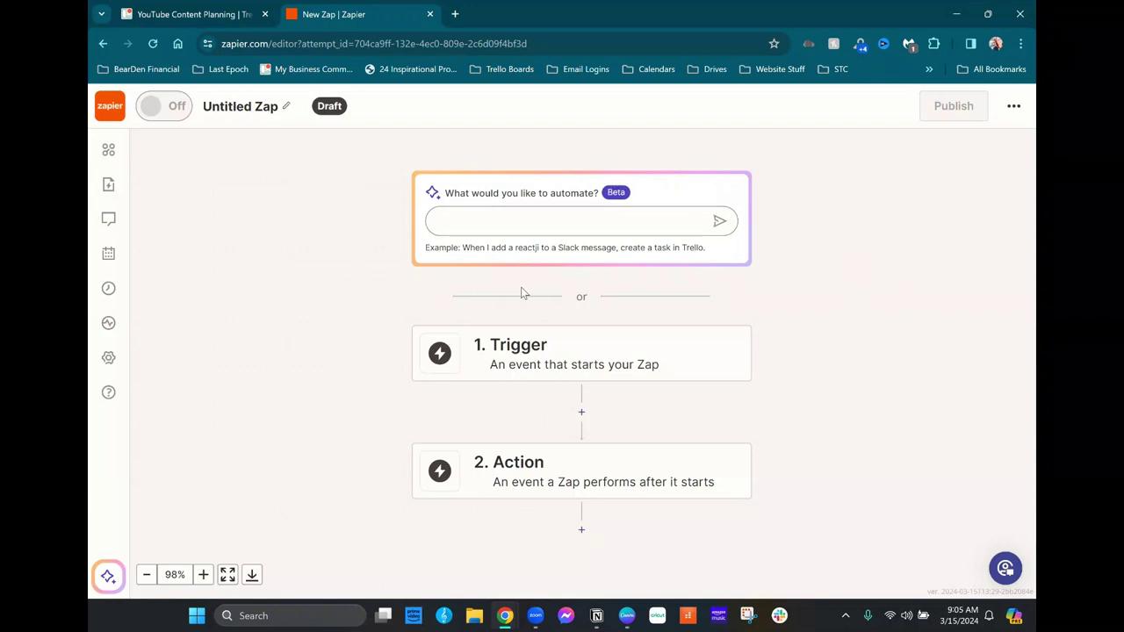
Set the Zap's trigger to Trello's New Card event and accept the connected Trello account.
left_click(508, 345)
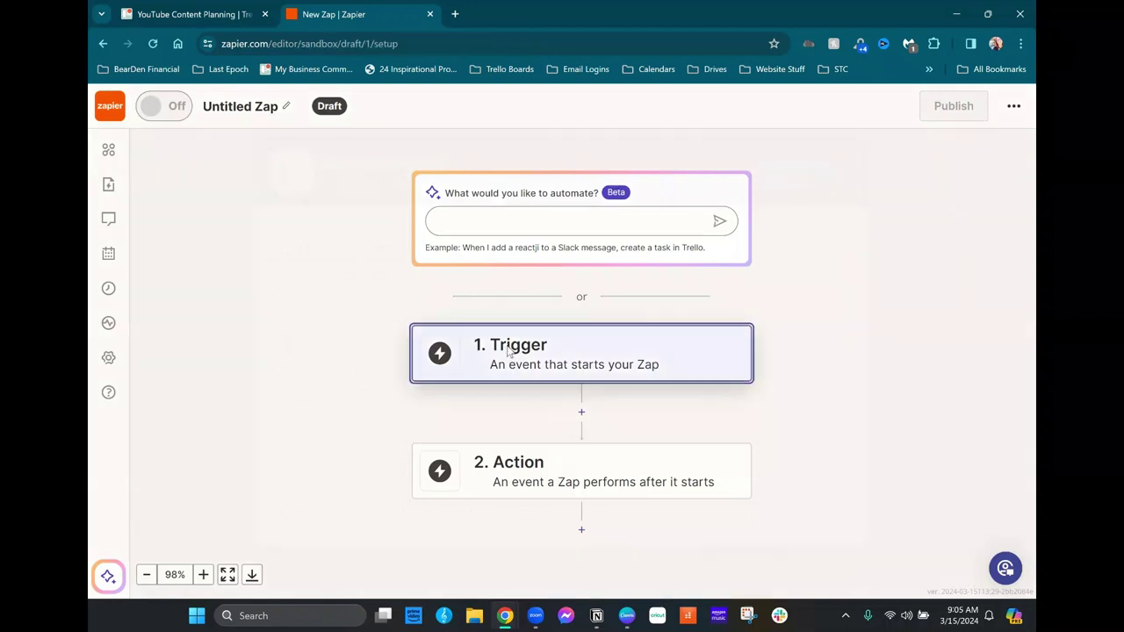
key("Escape")
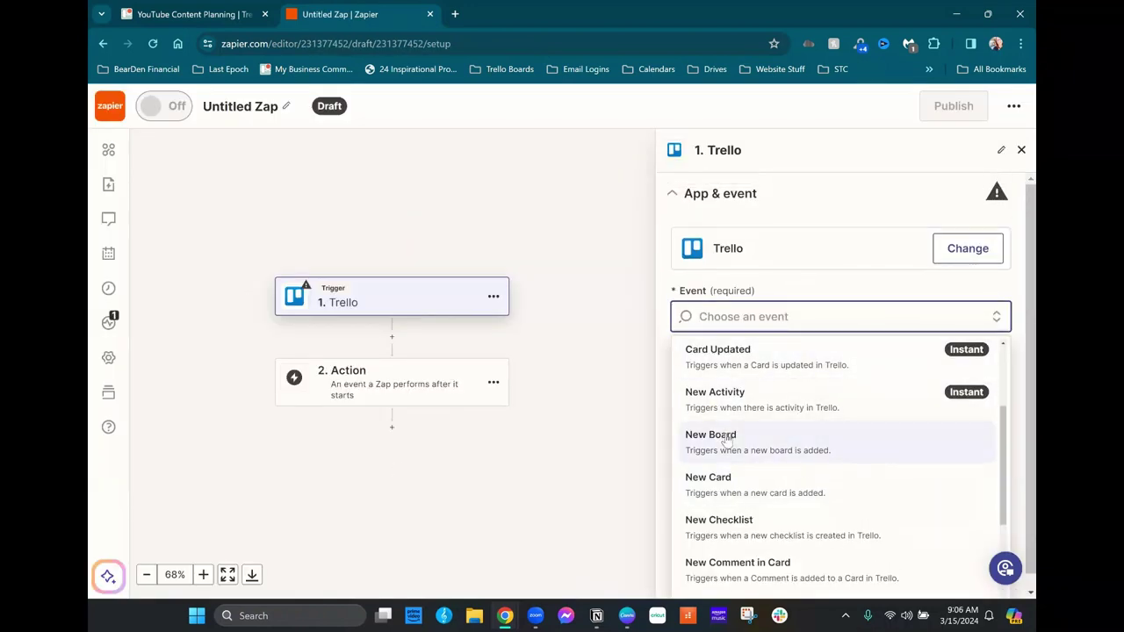
left_click(737, 488)
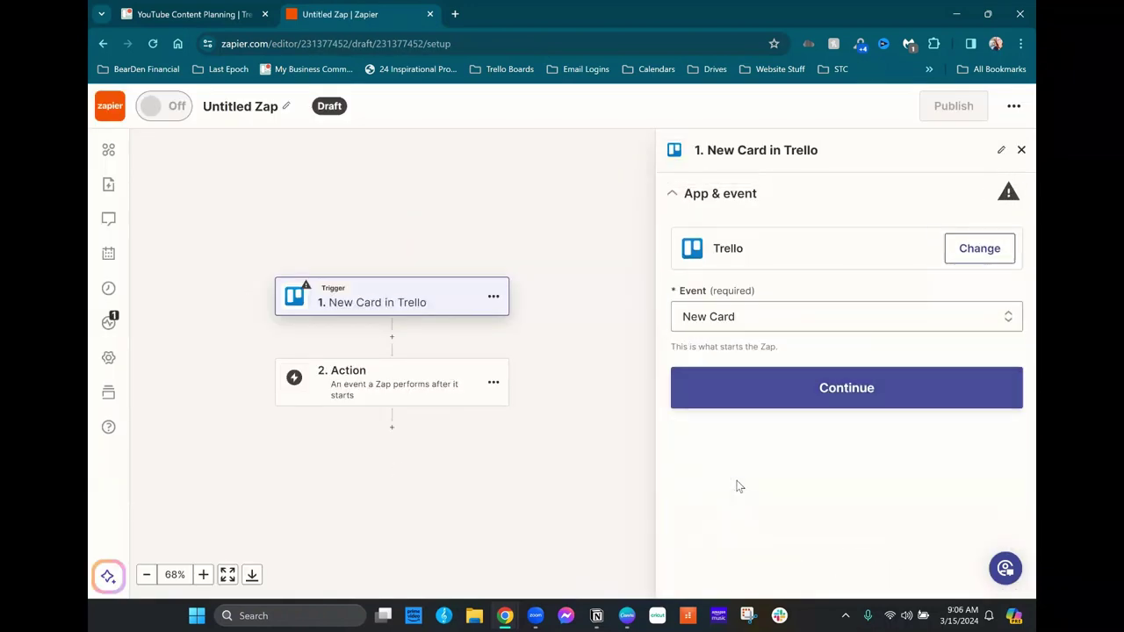
left_click(898, 396)
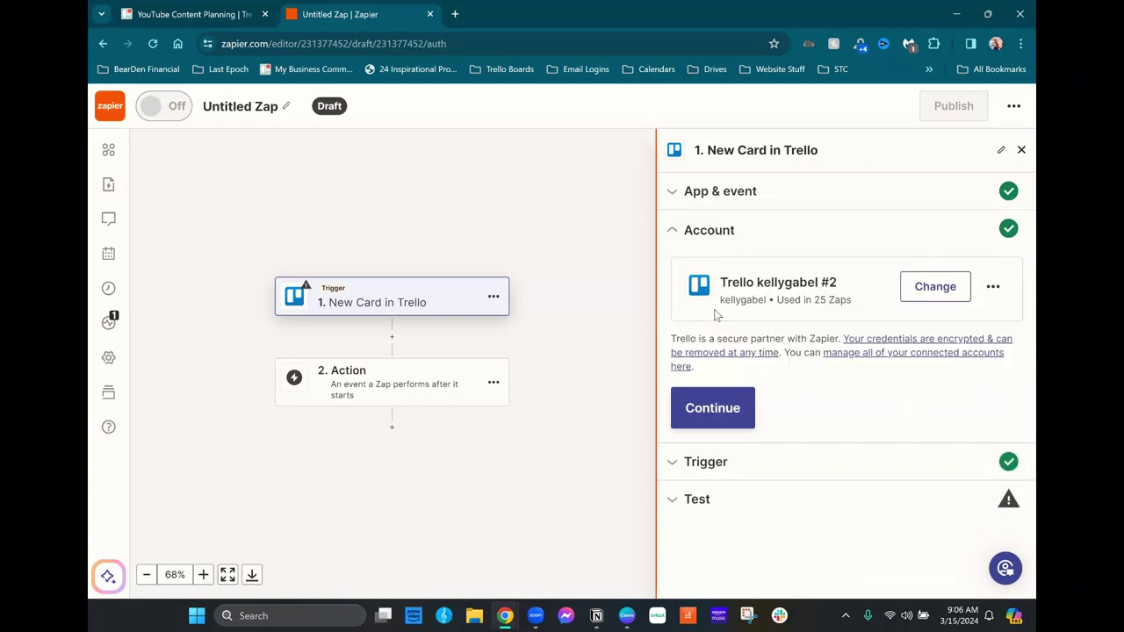
left_click(711, 409)
left_click(732, 411)
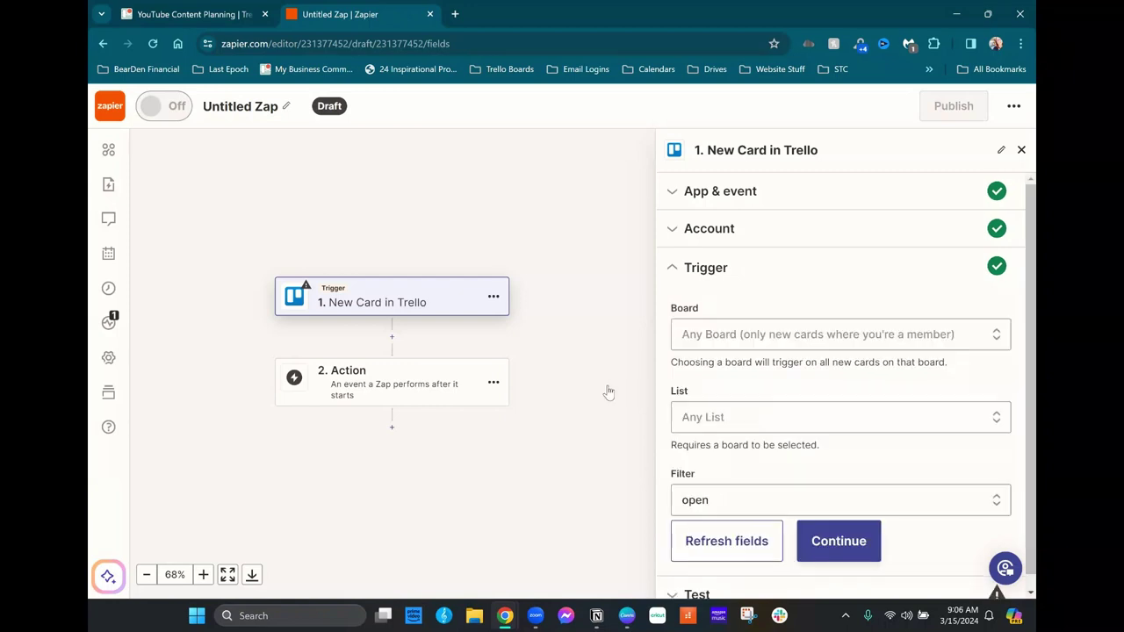
Set the trigger's board to YouTube Content Planning and proceed to the trigger test.
left_click(772, 342)
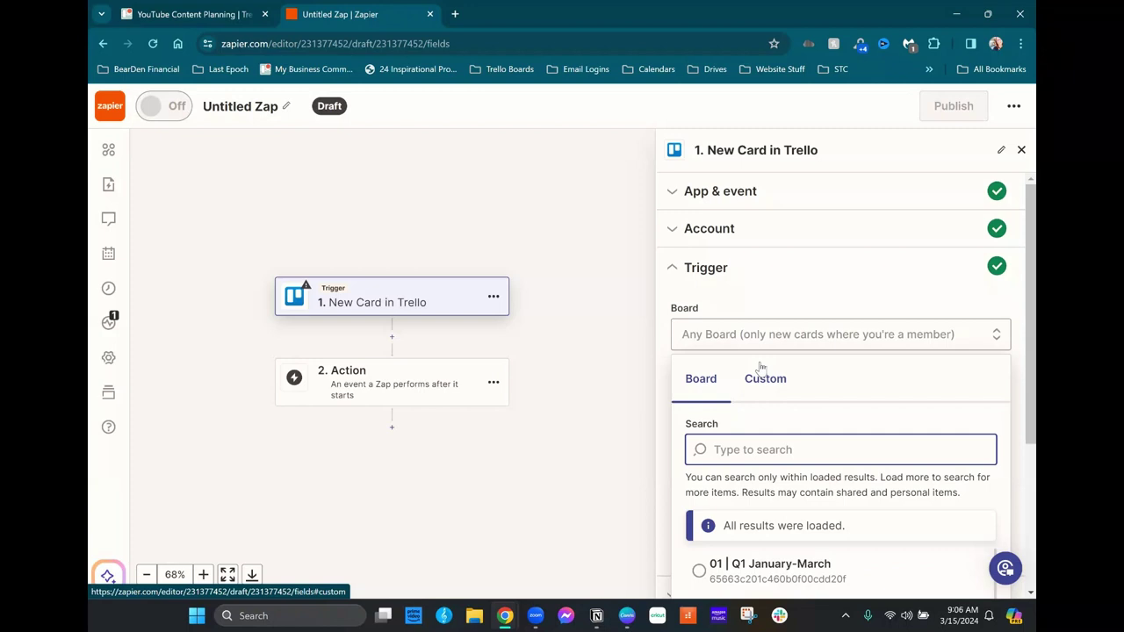
type("youtube")
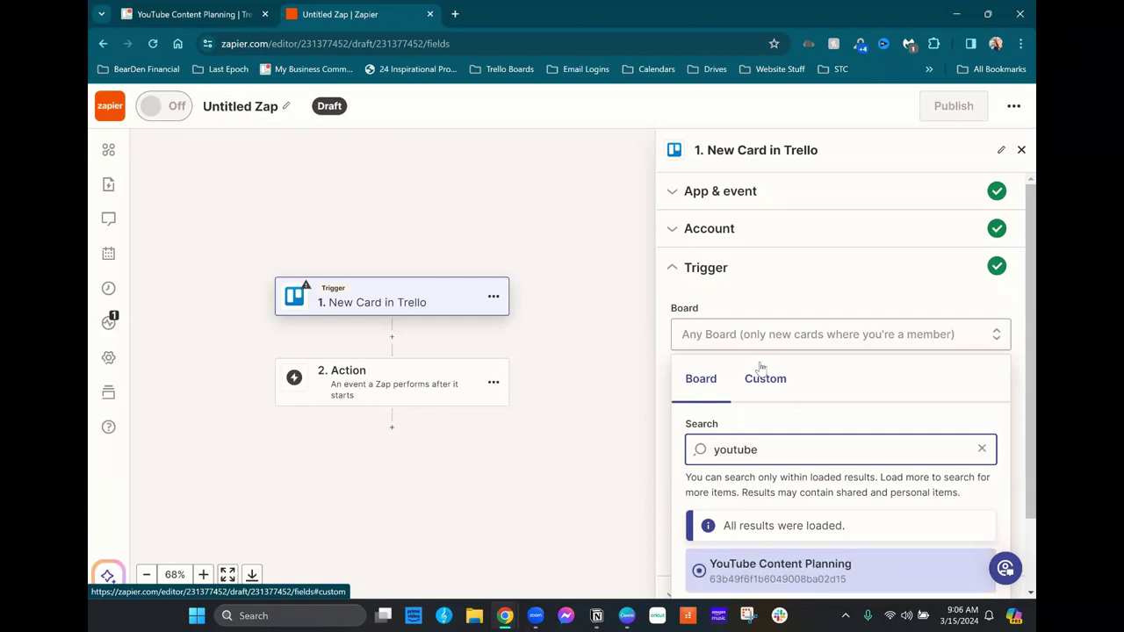
left_click(772, 569)
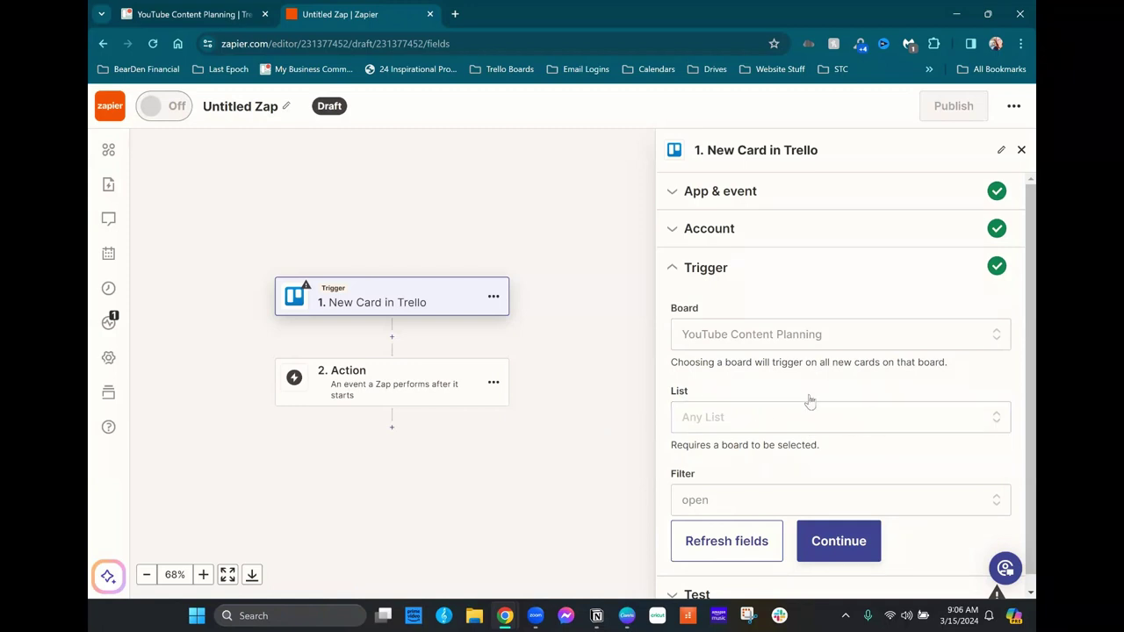
left_click(191, 14)
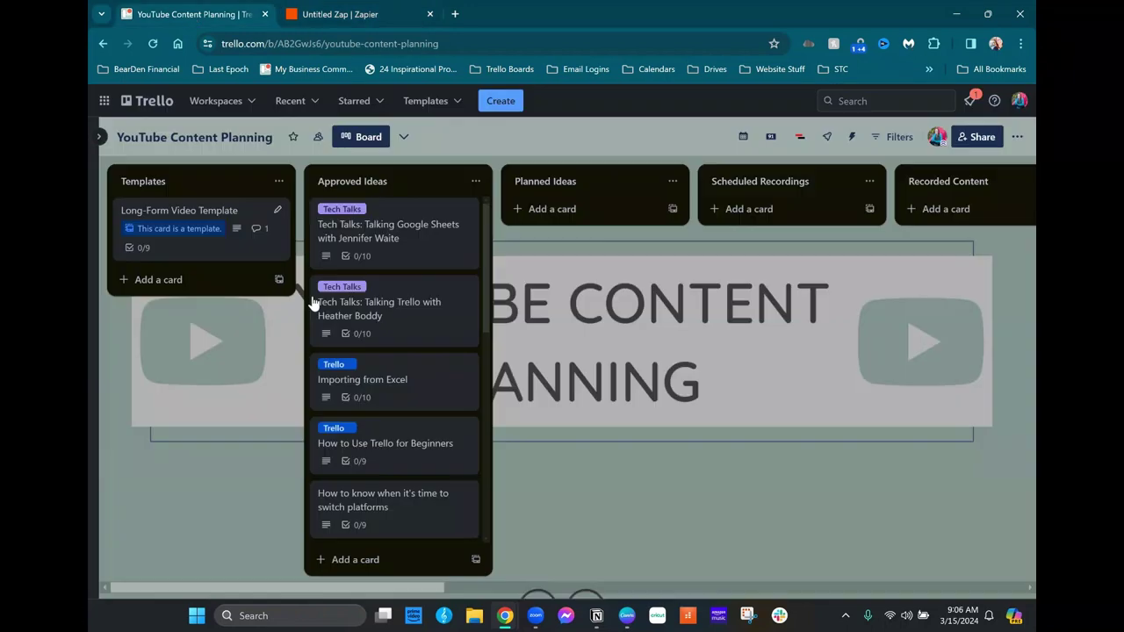
left_click(334, 16)
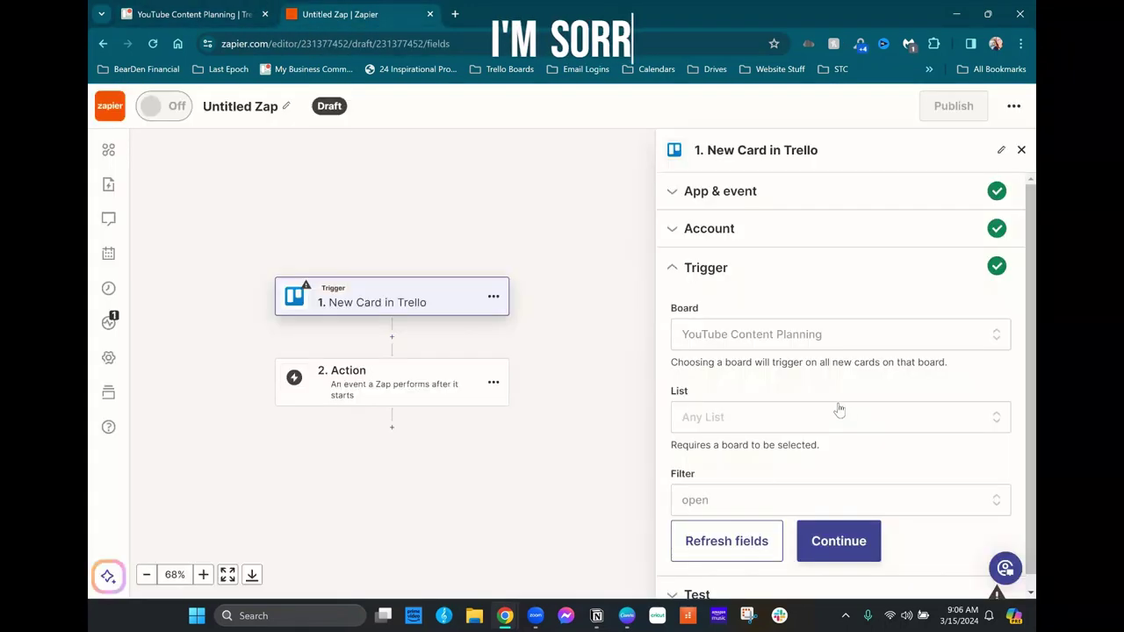
left_click(841, 523)
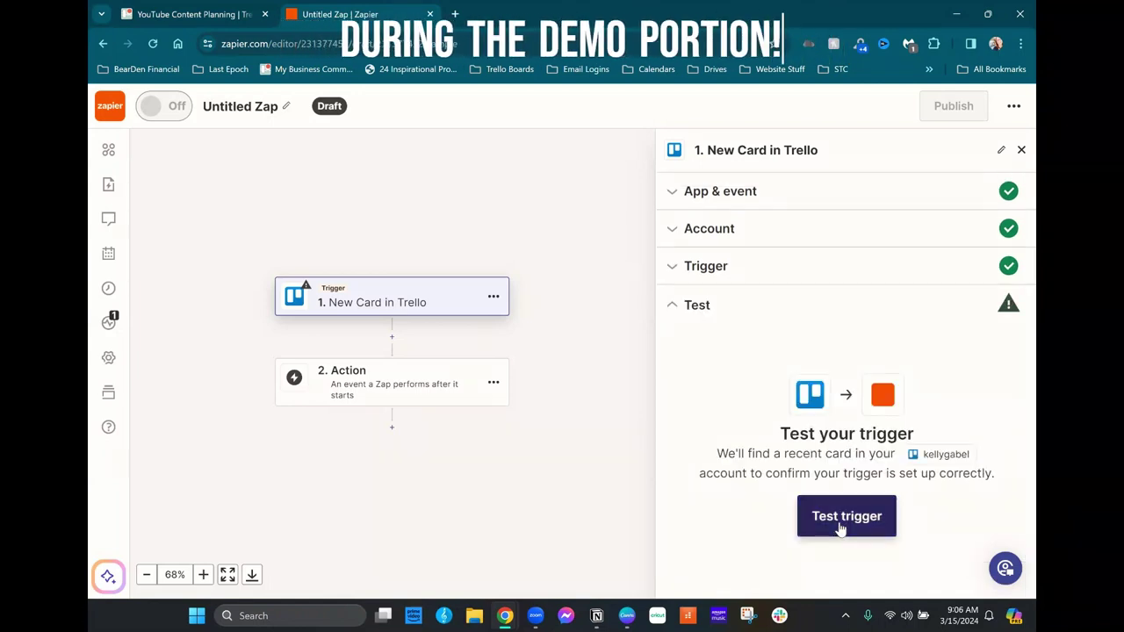
Test the Trello trigger and continue with the Card C record.
left_click(841, 525)
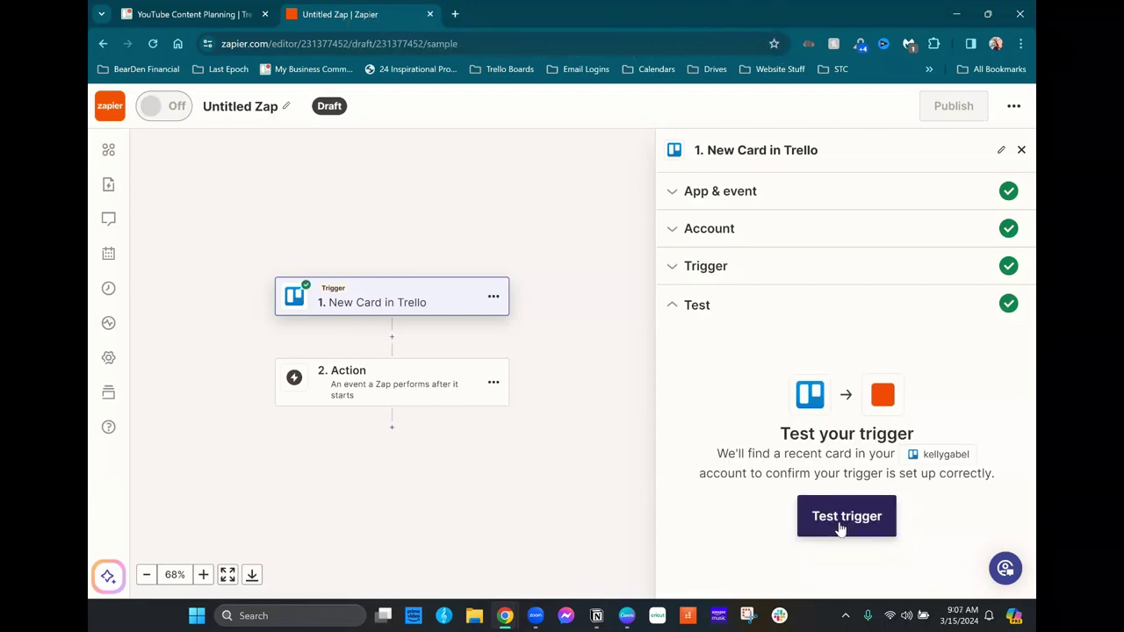
left_click(840, 525)
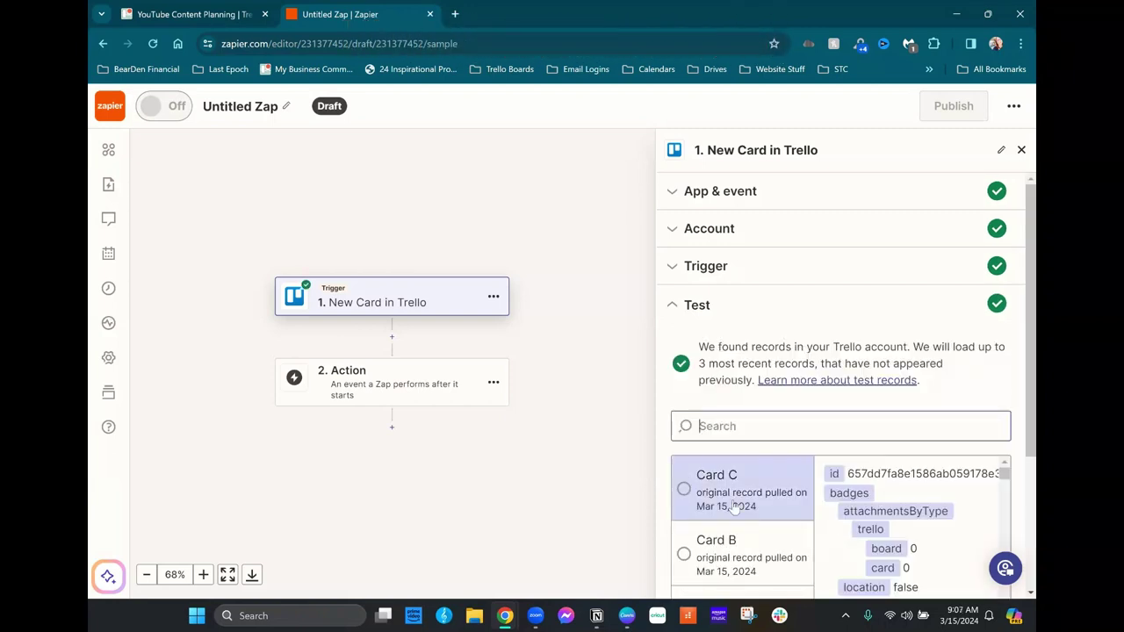
scroll(988, 479, "down", 1)
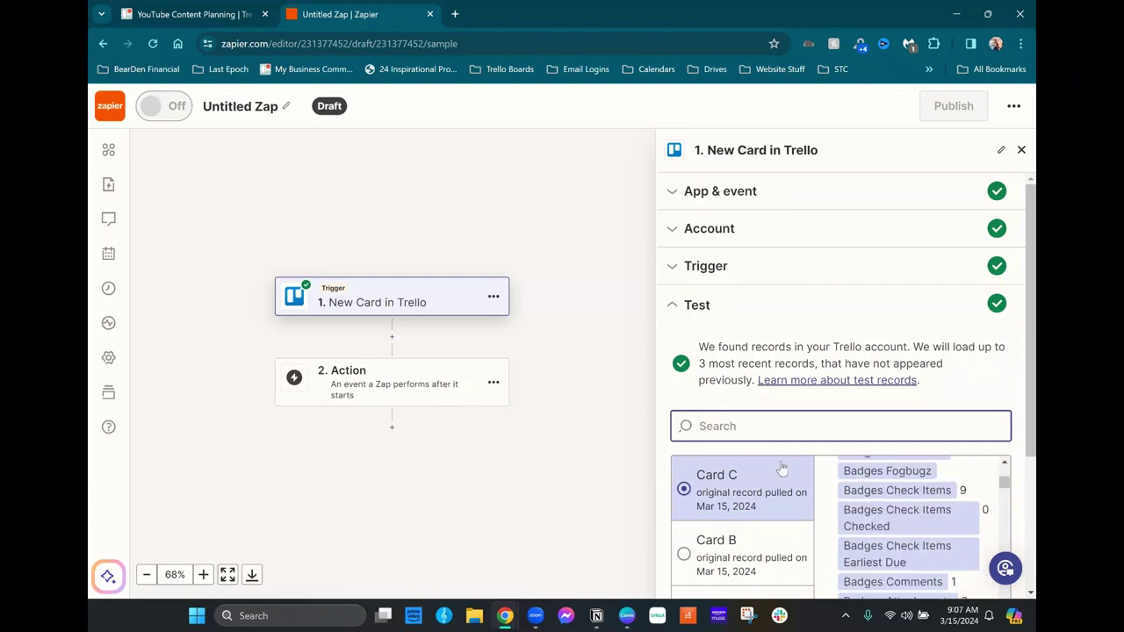
scroll(966, 439, "down", 2)
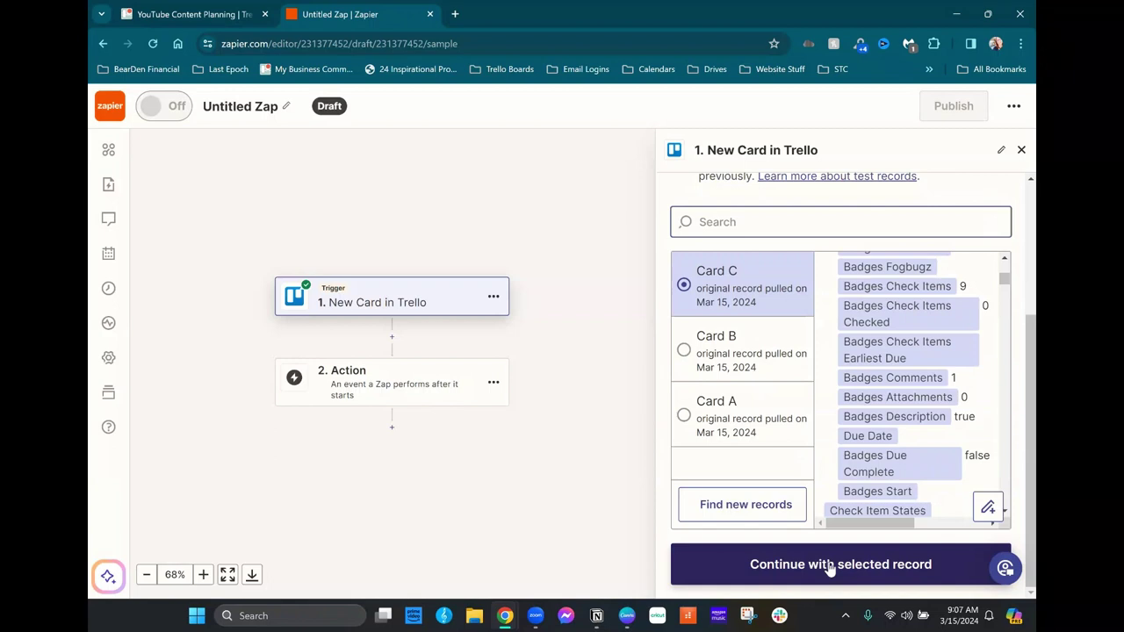
left_click(829, 564)
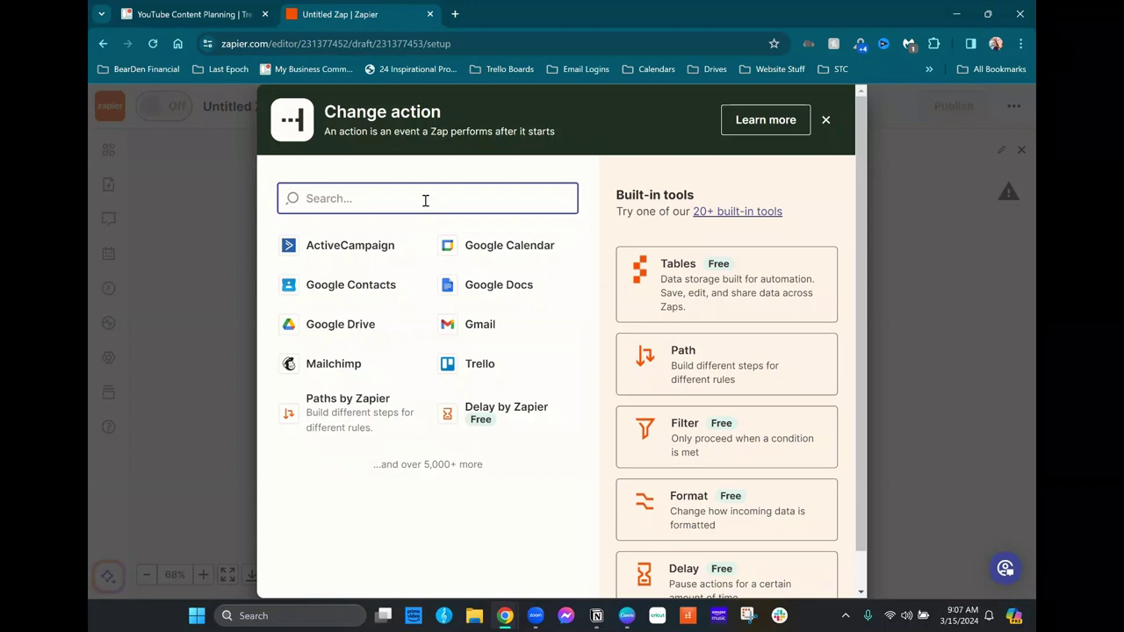
Set the Zap's action to Notion with the Create Database Item event.
type("no")
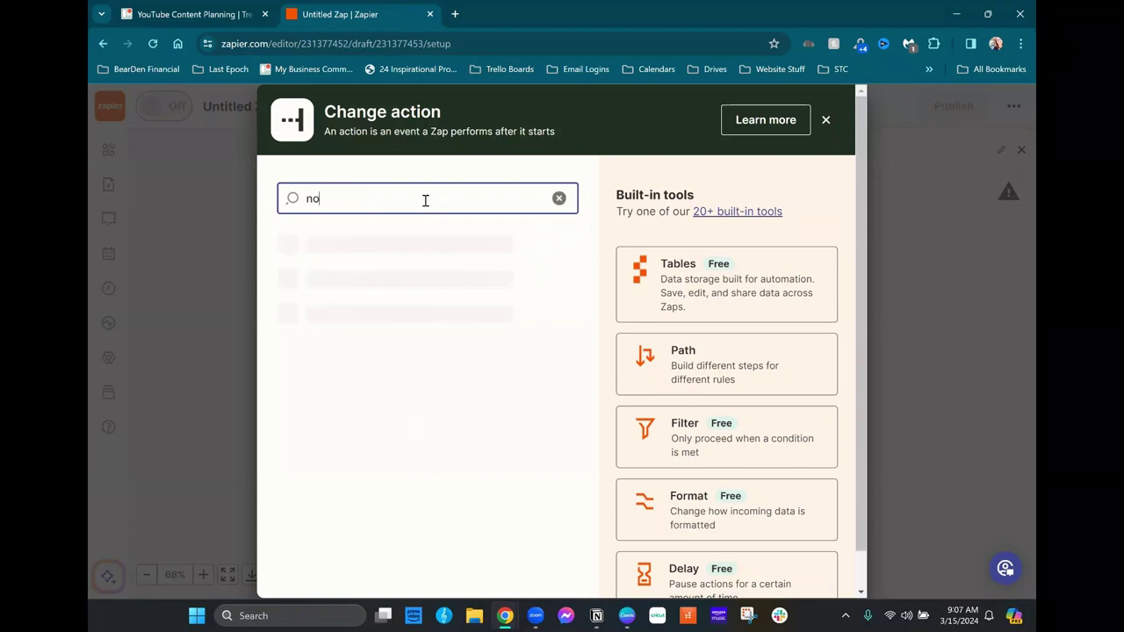
left_click(327, 260)
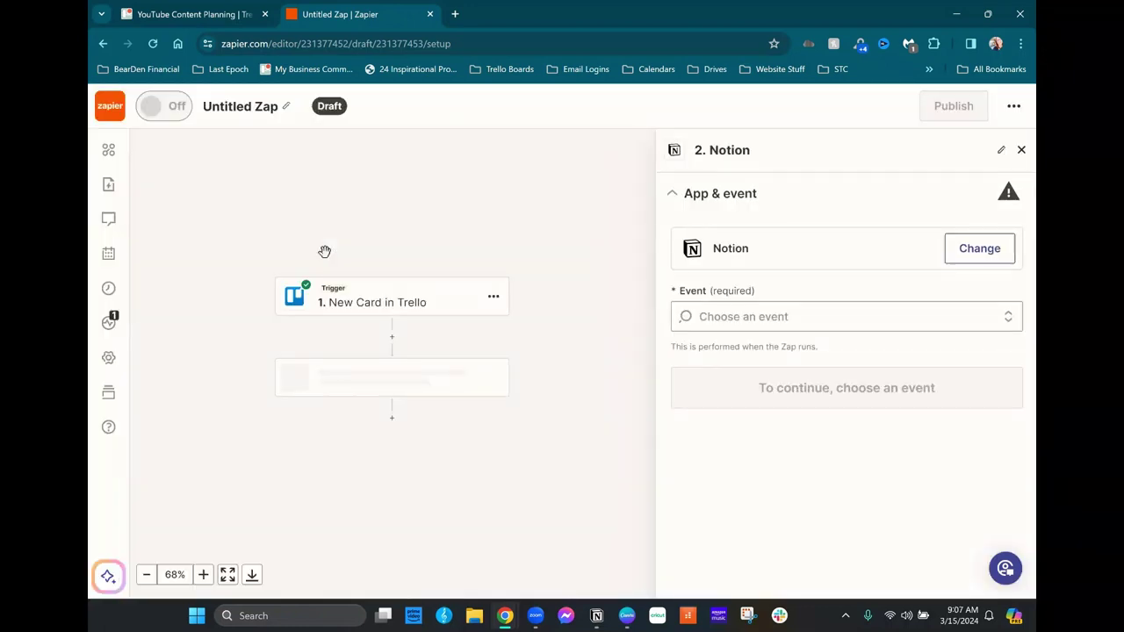
left_click(803, 315)
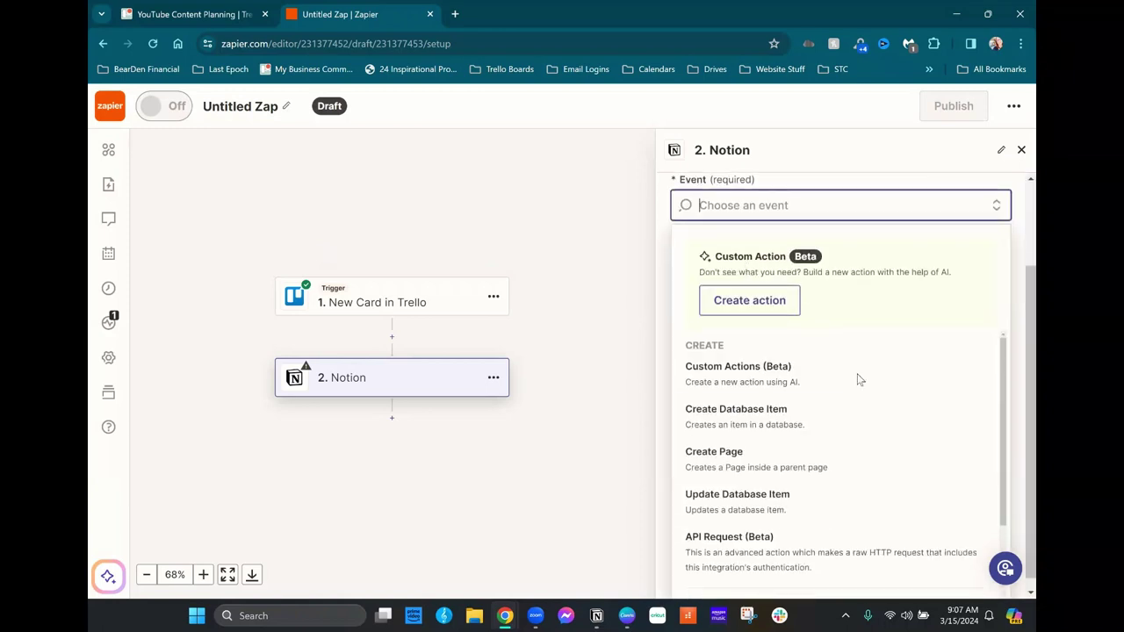
left_click(739, 415)
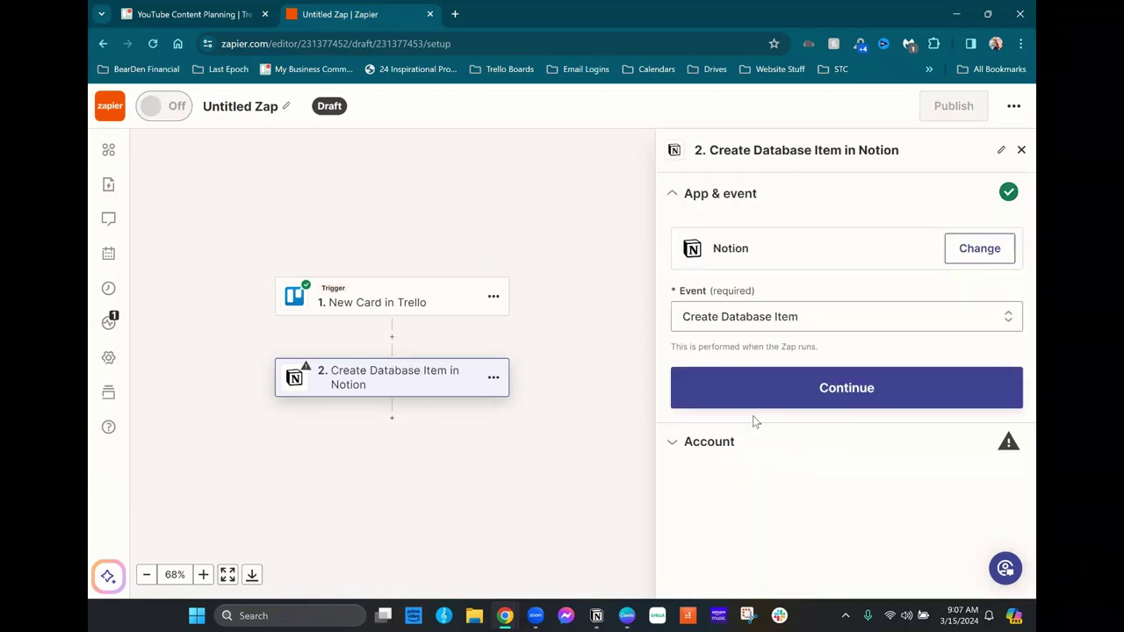
left_click(858, 393)
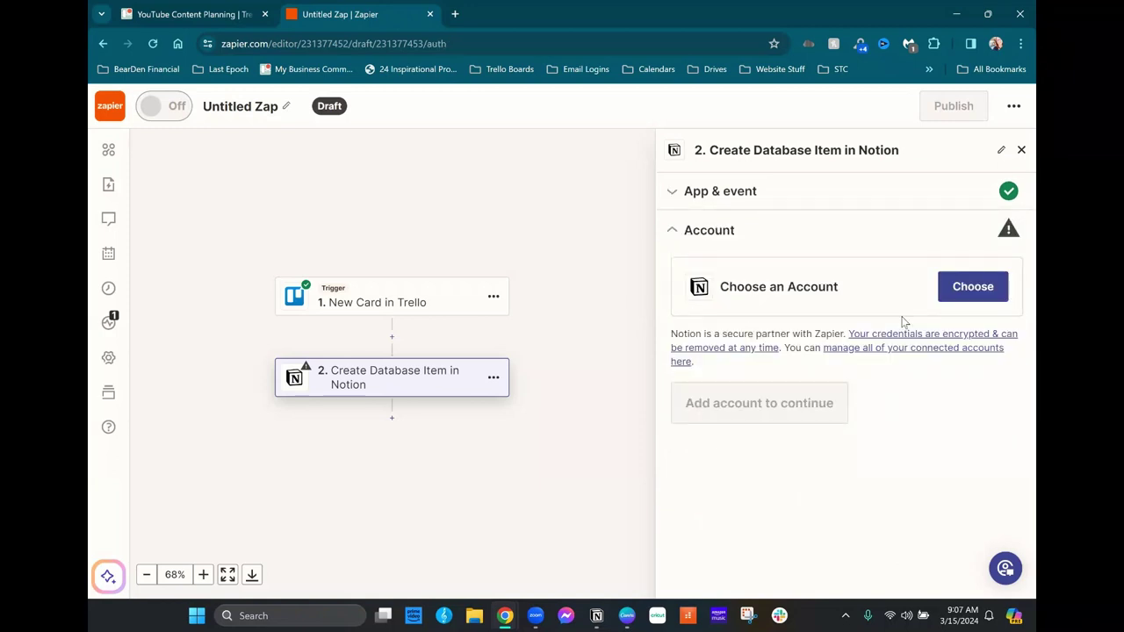
Assign the Tech-Savvy Academy Notion account used in 8 Zaps to the action and continue to its fields.
left_click(982, 292)
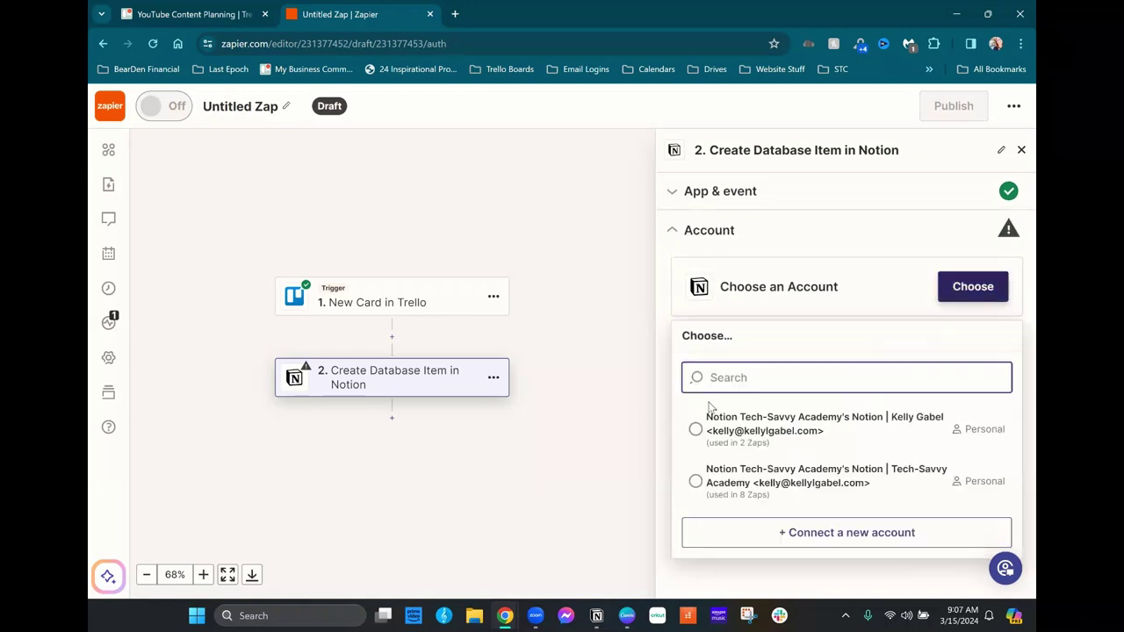
left_click(709, 491)
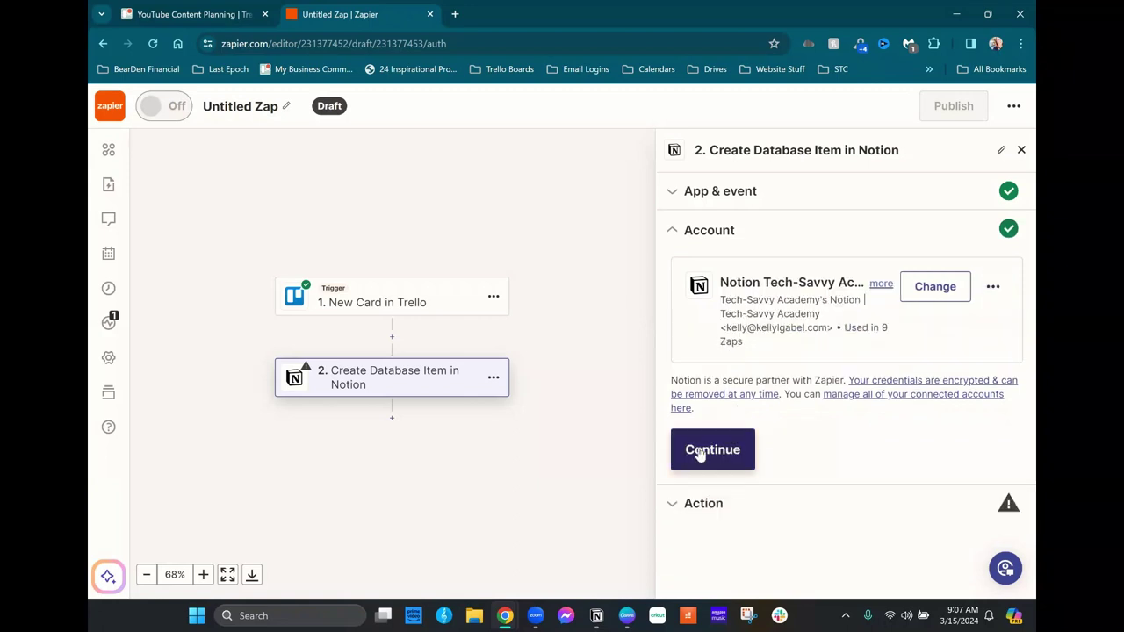
left_click(700, 452)
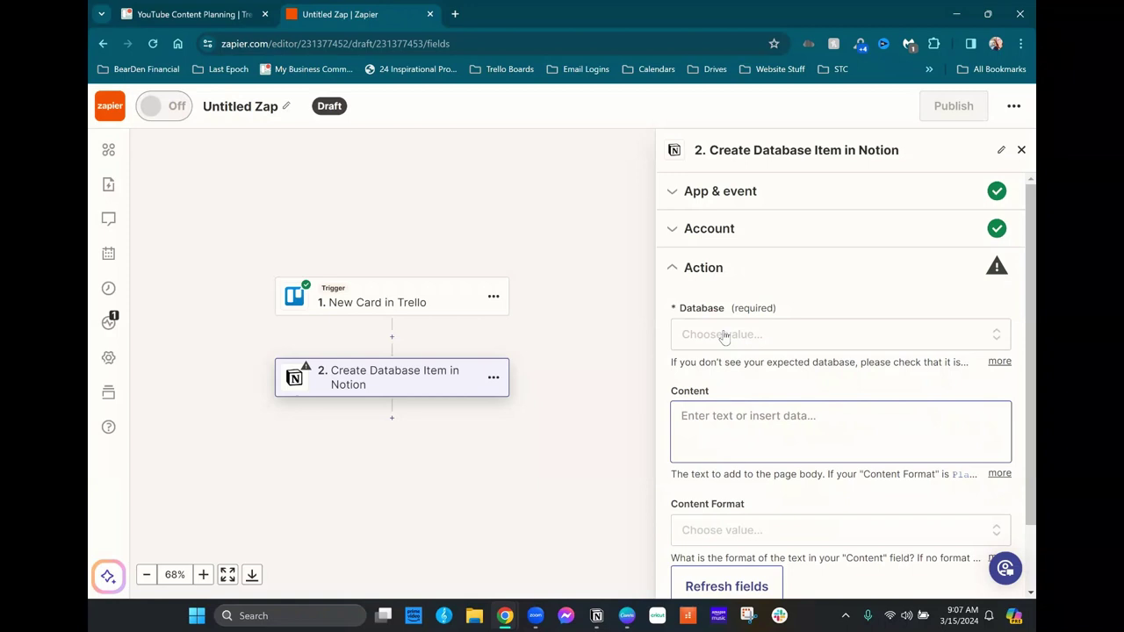
Switch to Notion and check the name and entries of the planner database on the TSA Content Planning page.
left_click(604, 615)
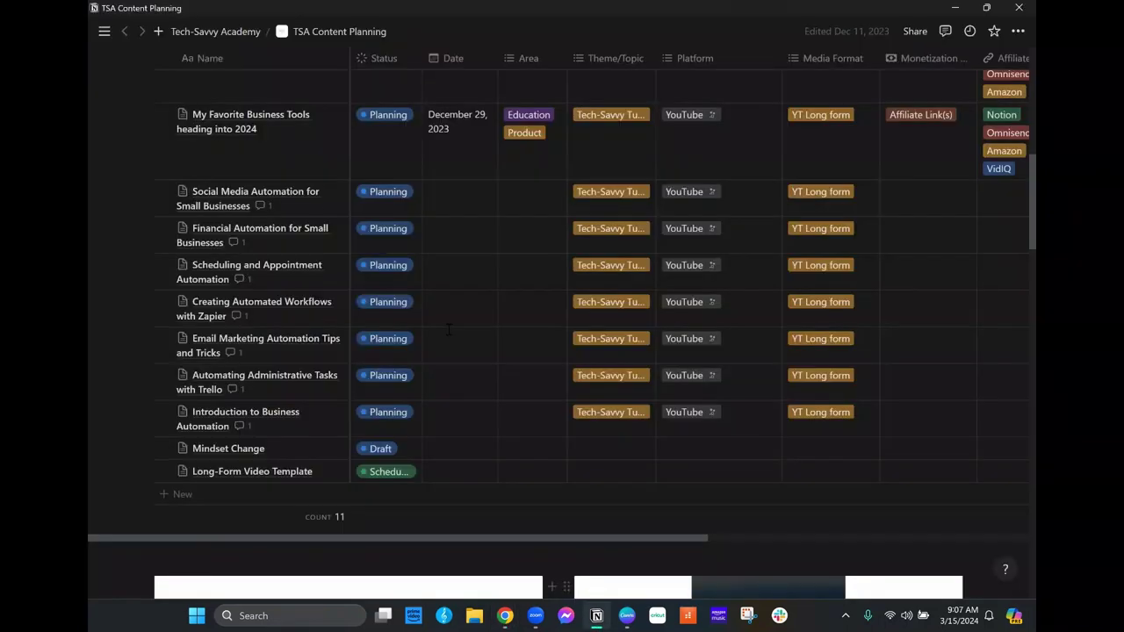
left_click(349, 31)
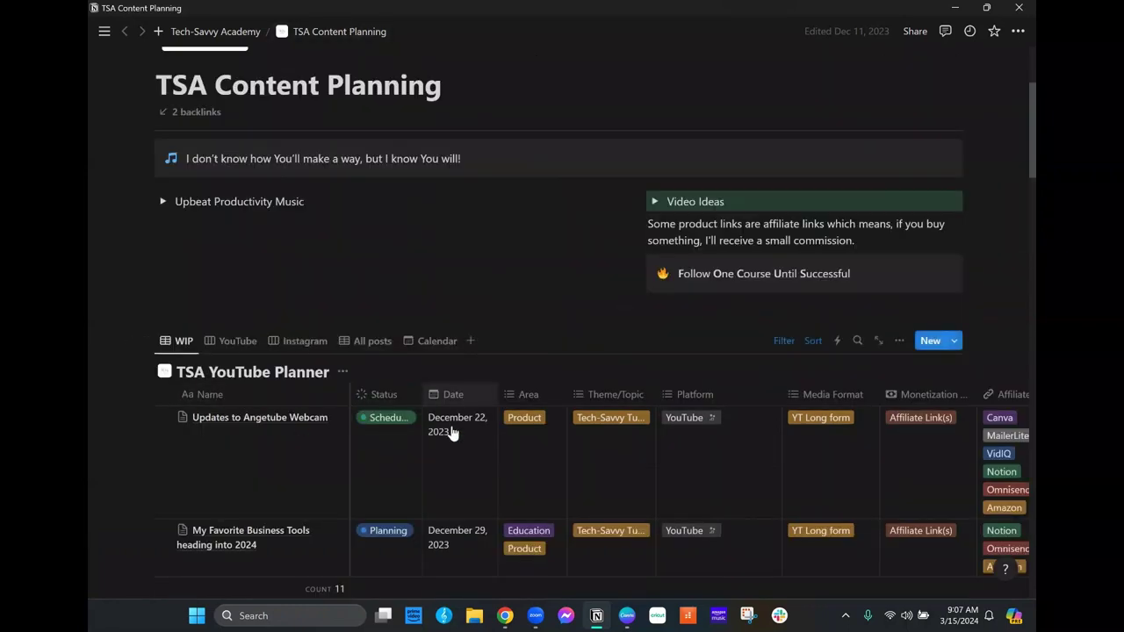
scroll(451, 436, "down", 1)
scroll(452, 417, "down", 2)
scroll(453, 397, "down", 1)
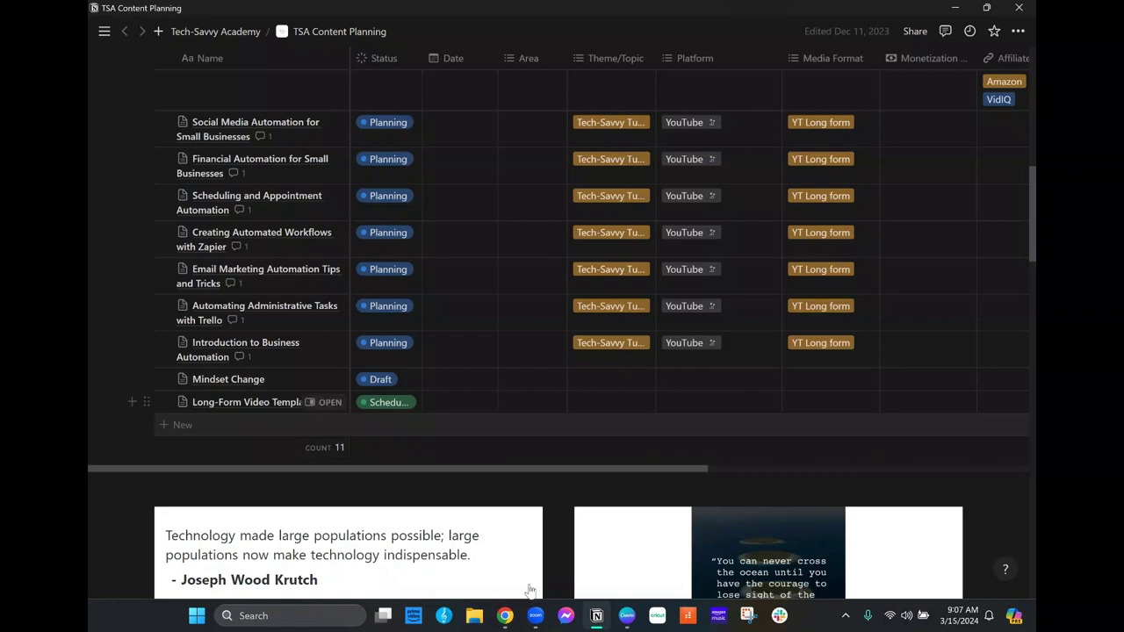
Switch back to the Zap, set the Notion action's database to TSA YouTube Planner and refresh its fields.
mouse_move(507, 619)
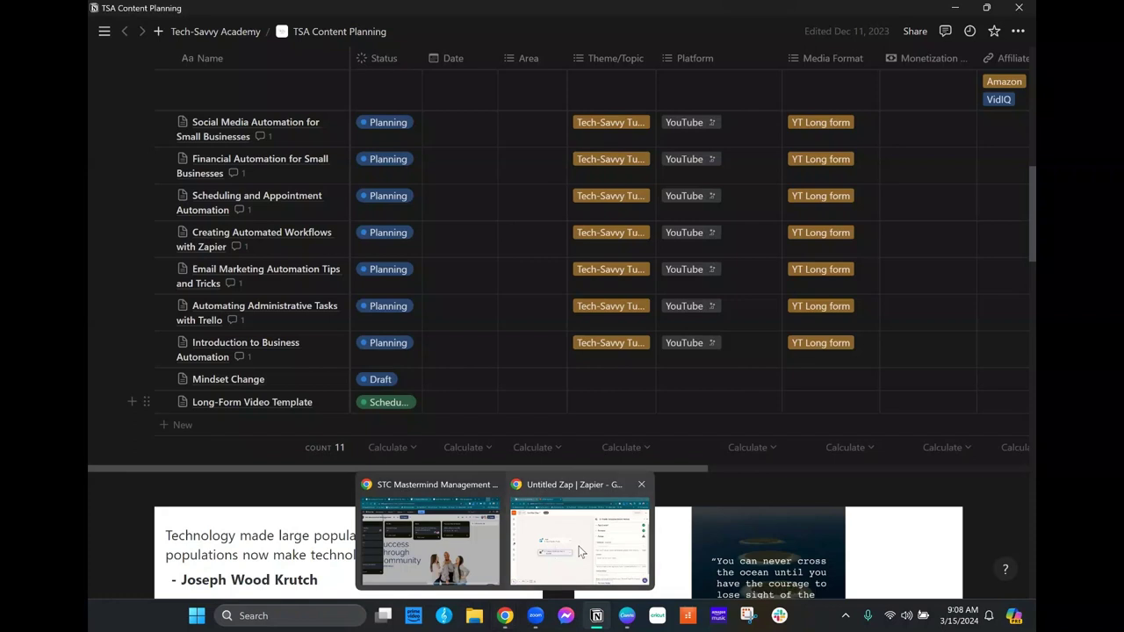
left_click(579, 551)
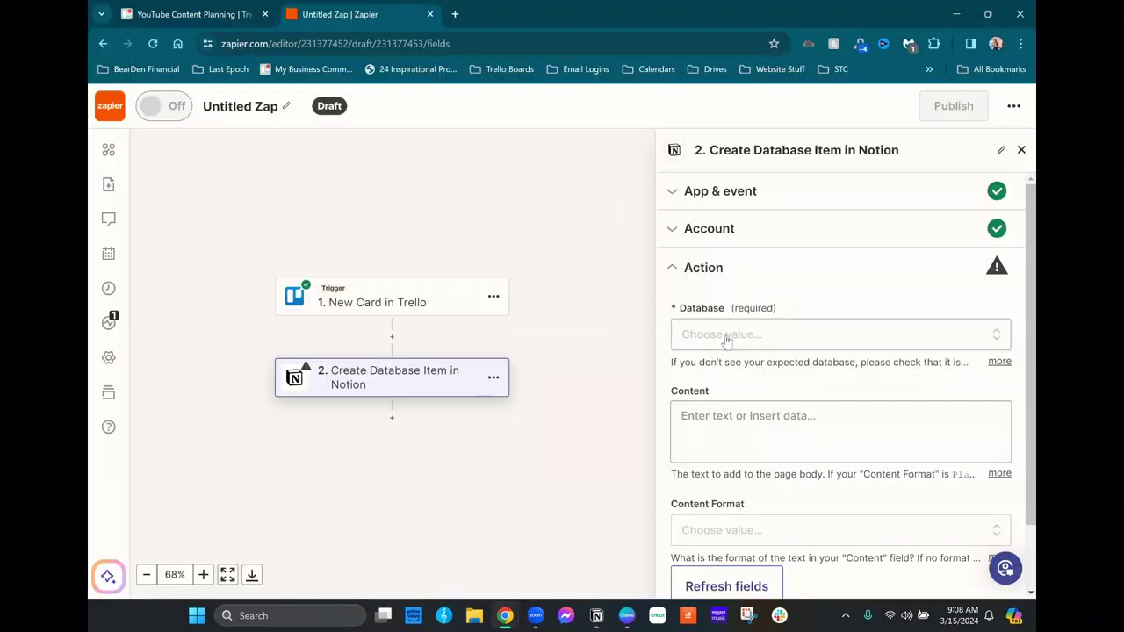
left_click(730, 336)
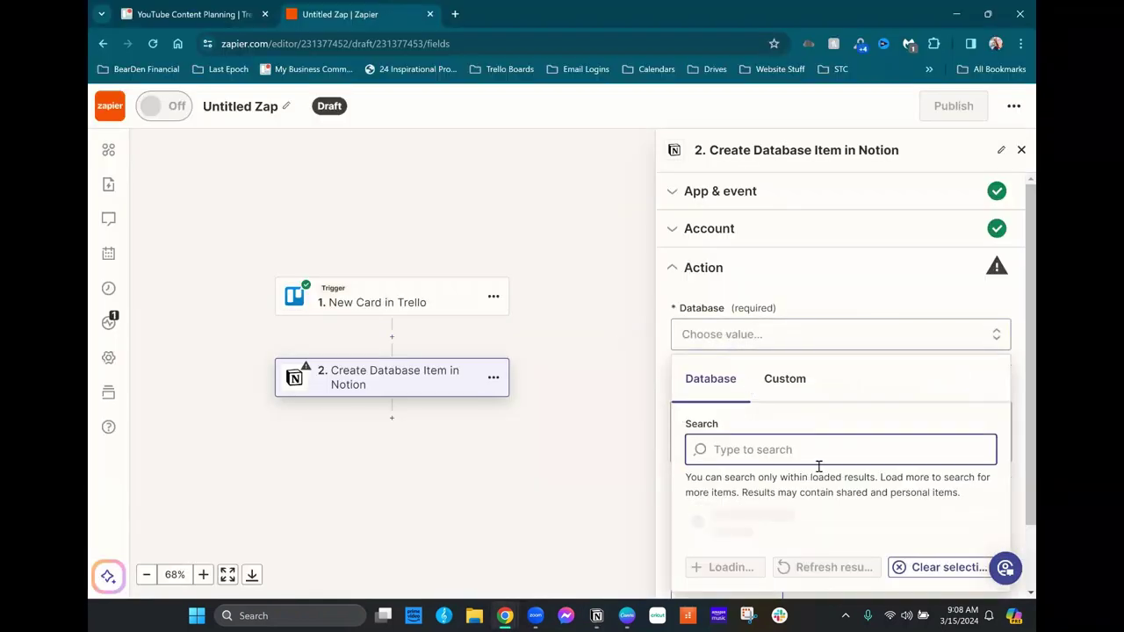
scroll(848, 518, "down", 2)
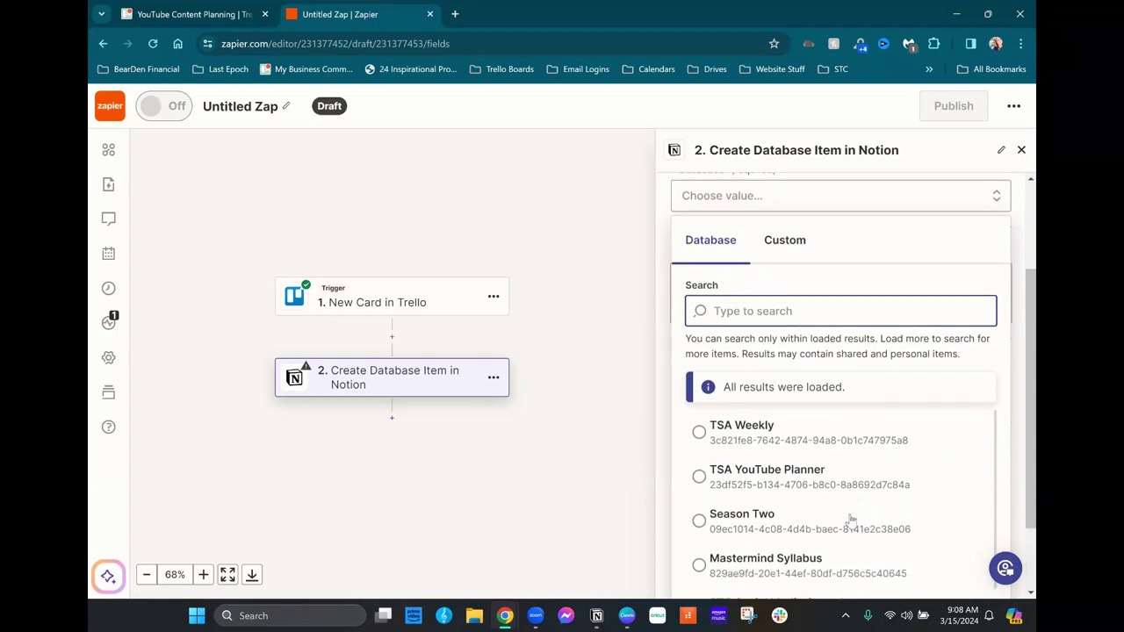
left_click(720, 479)
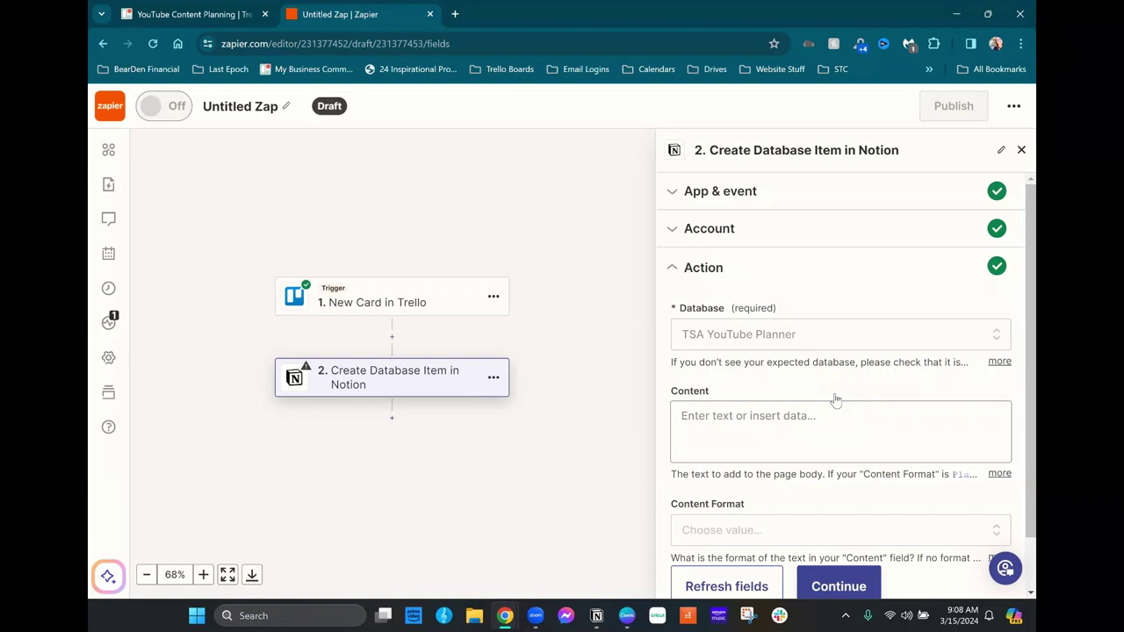
left_click(724, 590)
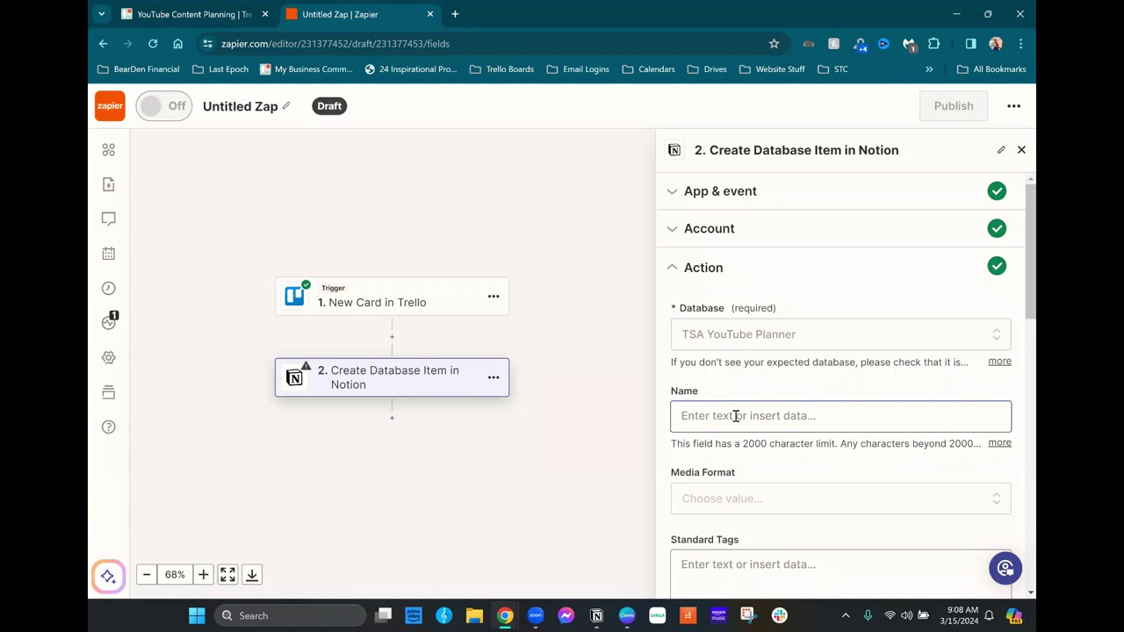
Compare the action's database fields in Zapier with the columns of the TSA YouTube Planner in Notion.
scroll(790, 422, "down", 3)
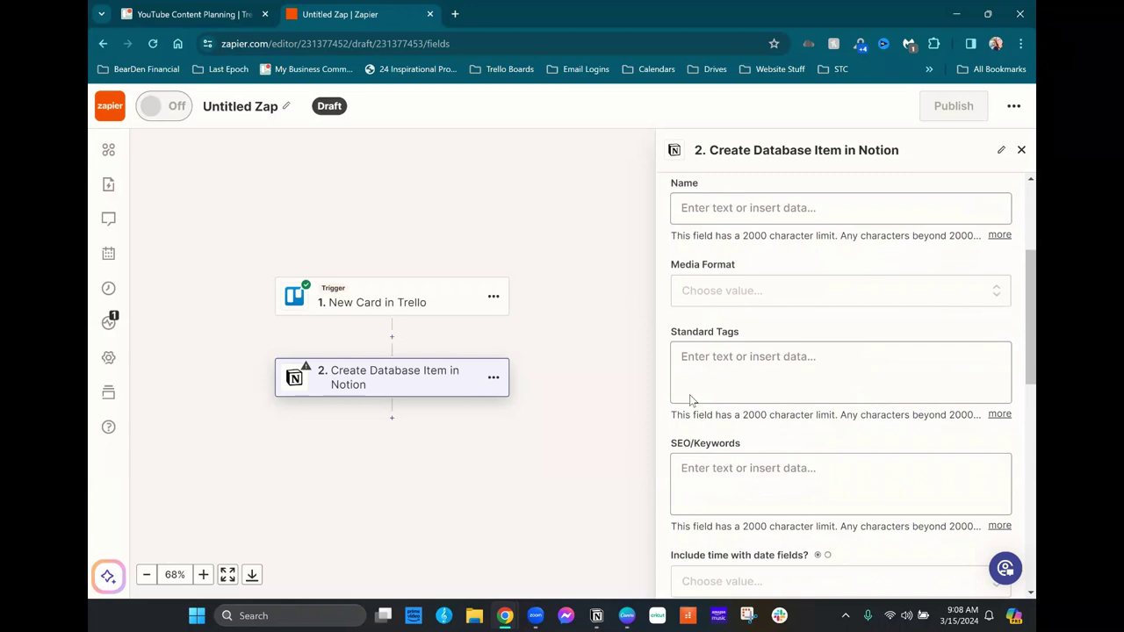
scroll(697, 497, "down", 3)
scroll(706, 477, "up", 2)
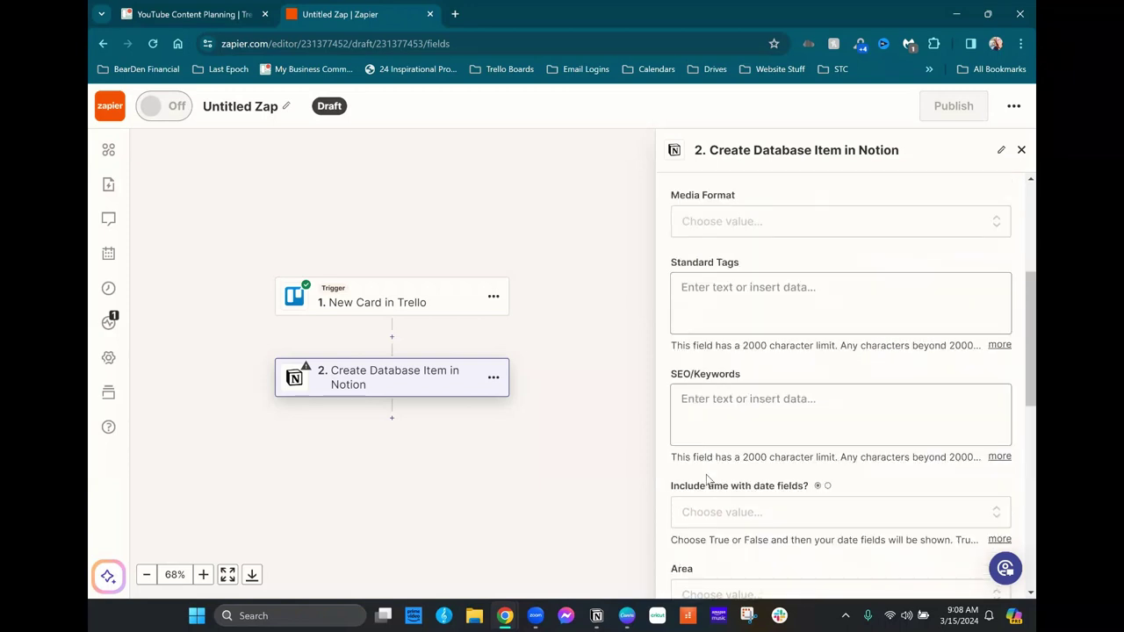
mouse_move(596, 615)
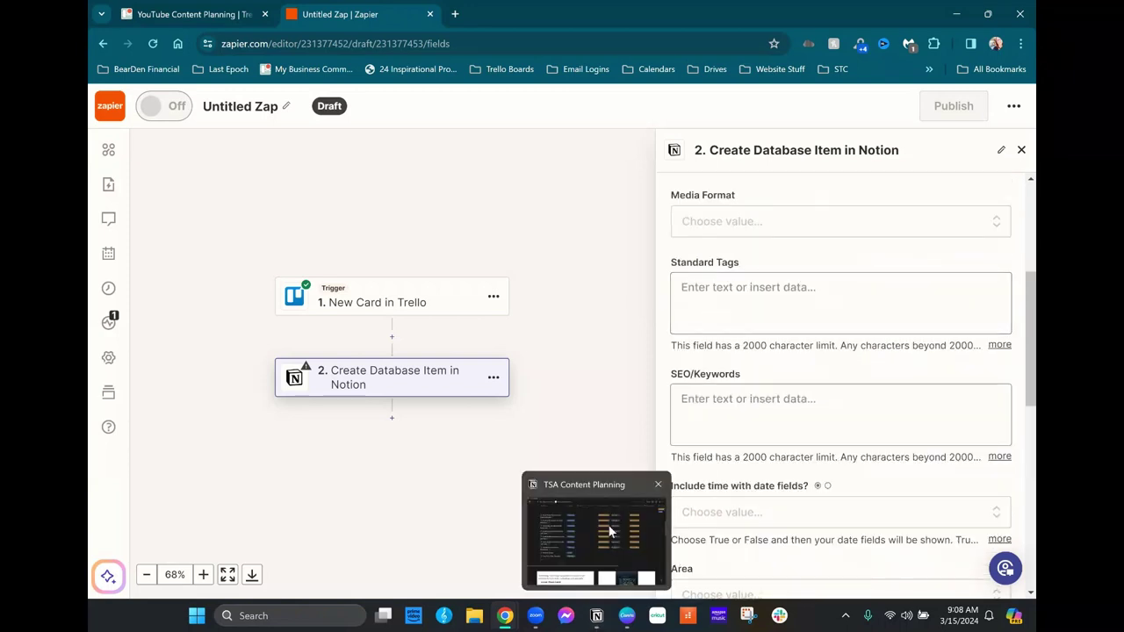
left_click(612, 530)
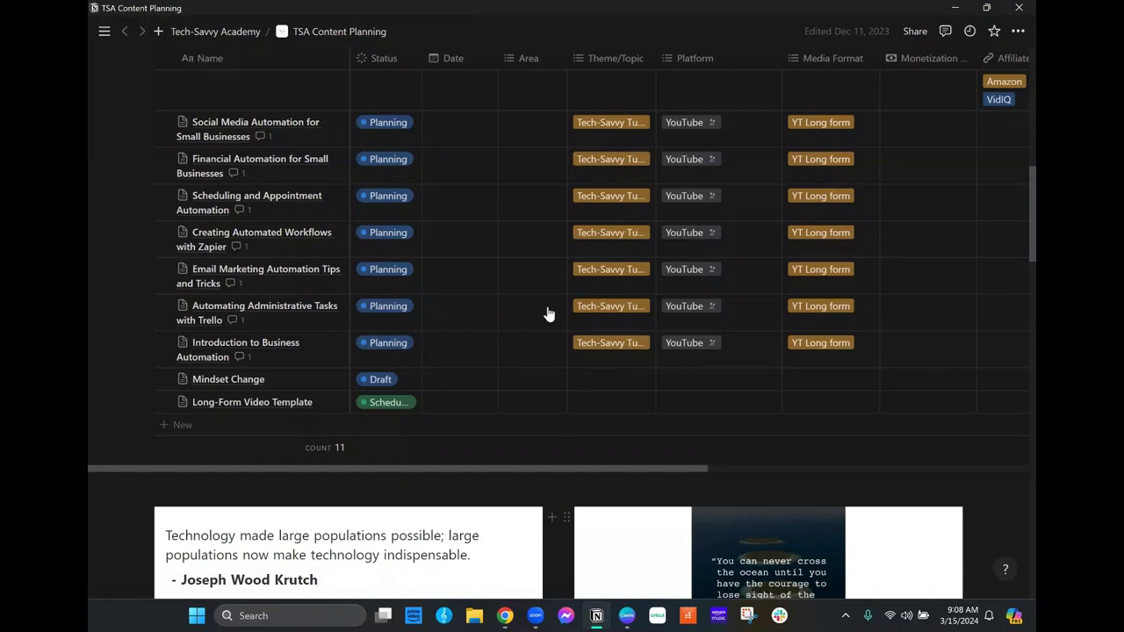
scroll(546, 313, "up", 3)
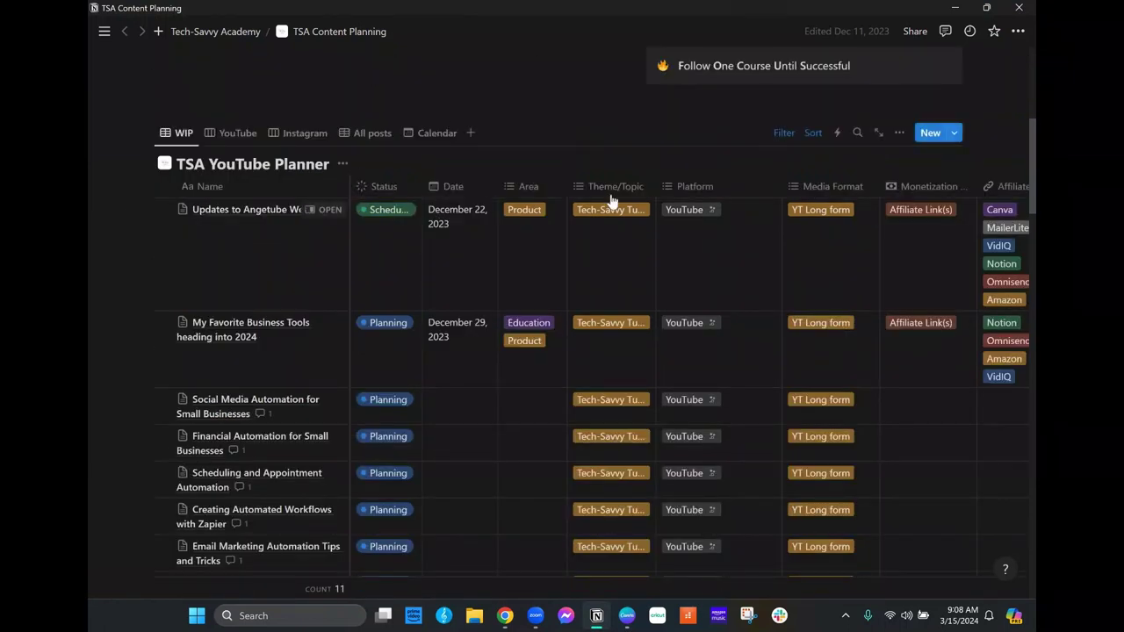
mouse_move(508, 619)
left_click(544, 556)
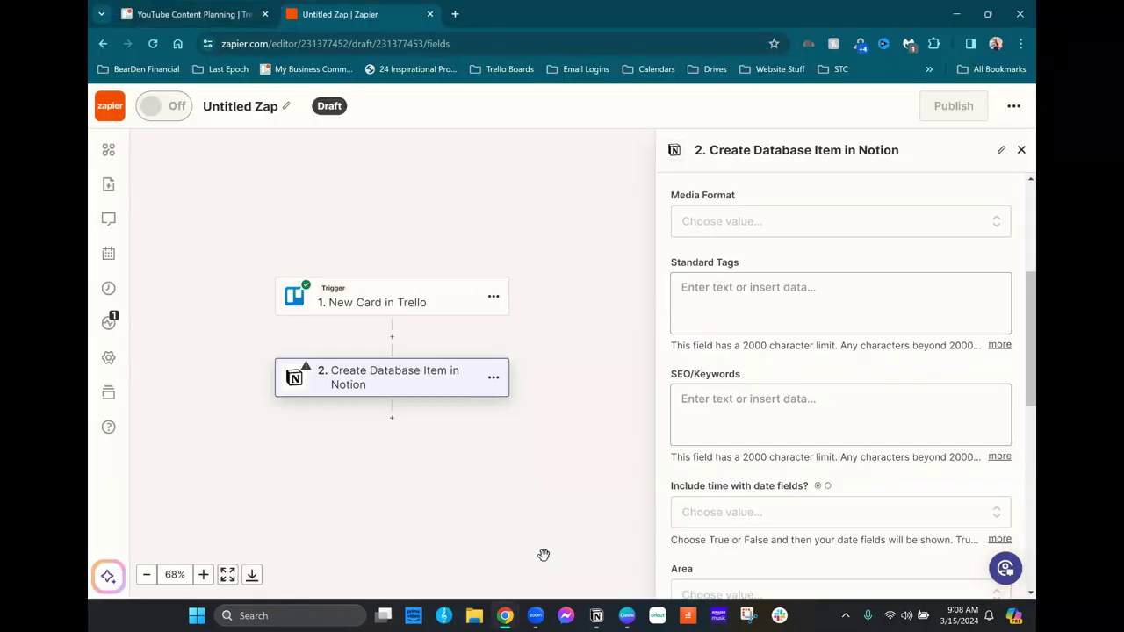
Map the action's Name field to the Name value from the New Card in Trello trigger.
scroll(738, 321, "up", 3)
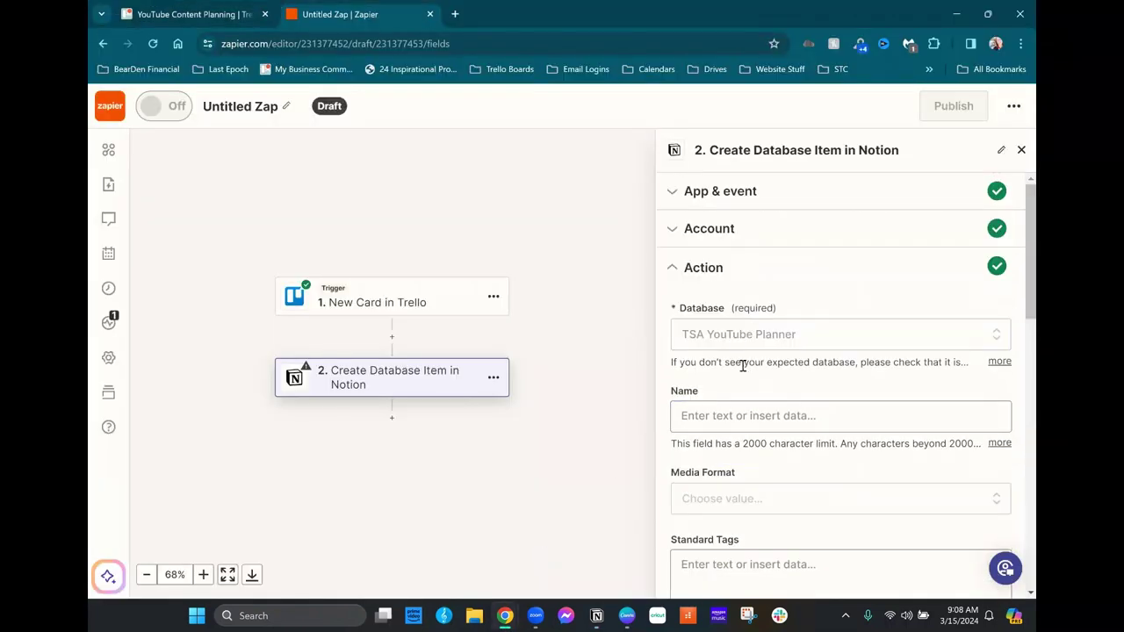
left_click(757, 420)
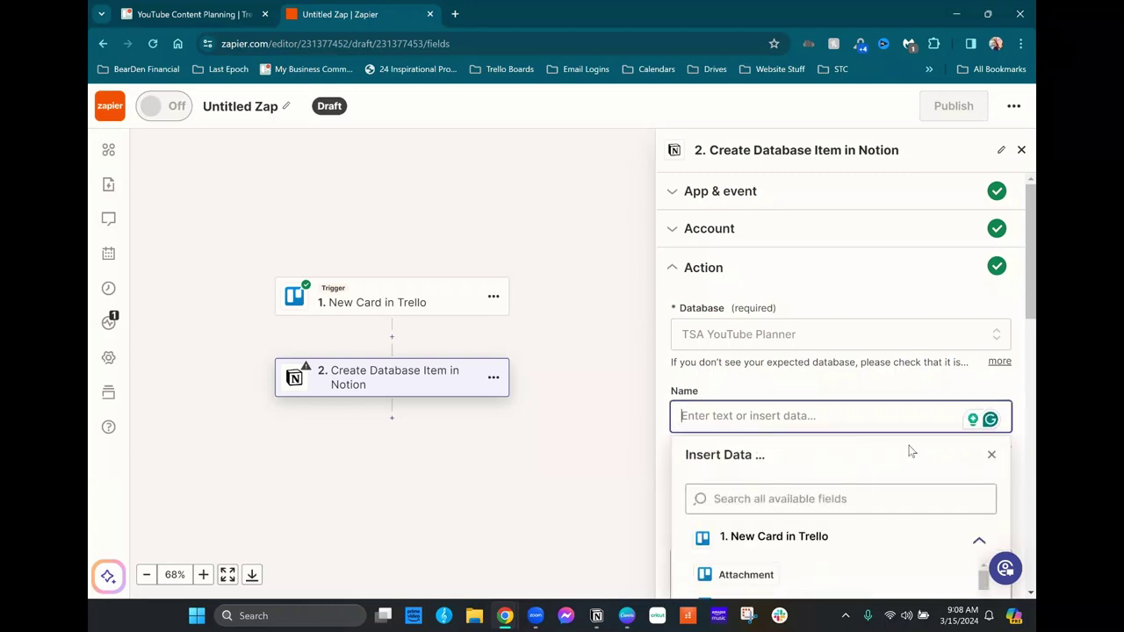
scroll(910, 451, "down", 1)
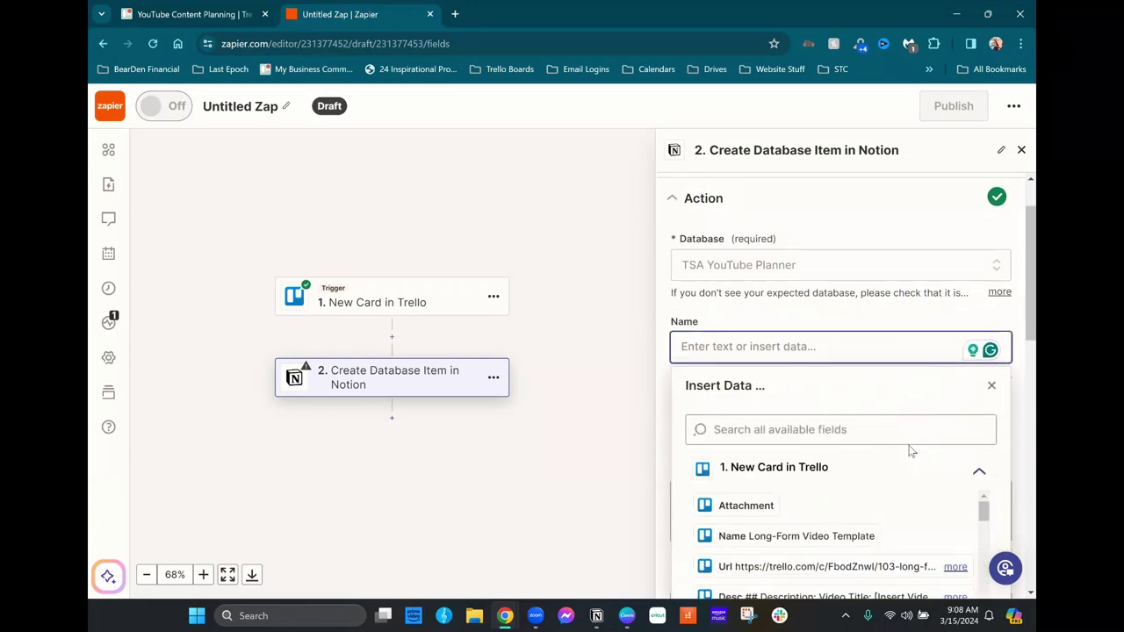
left_click(788, 539)
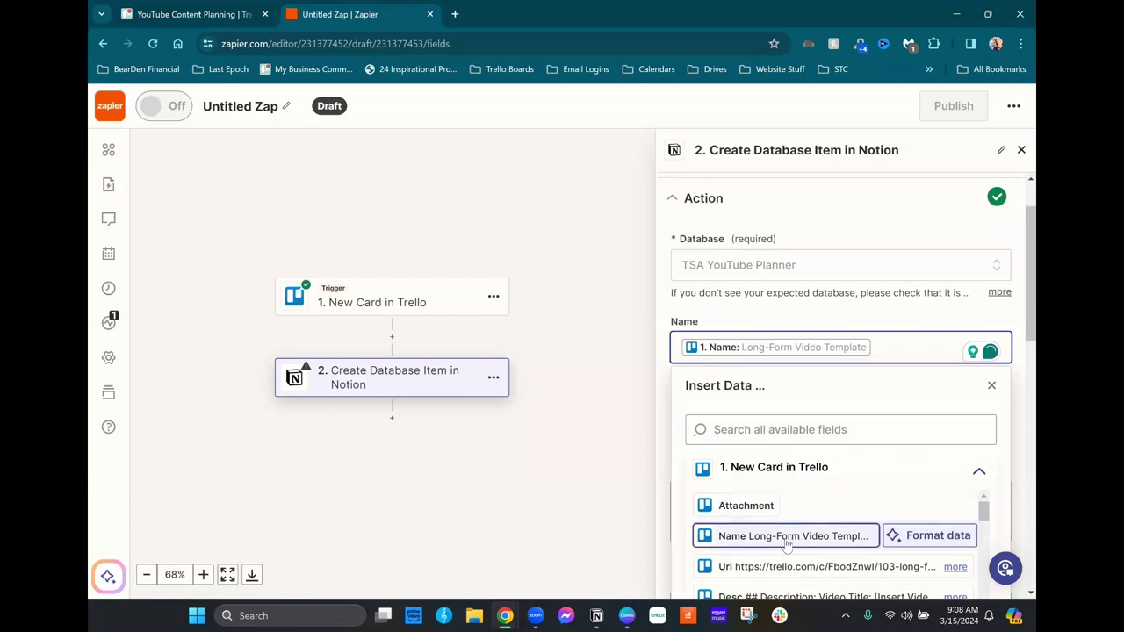
left_click(788, 314)
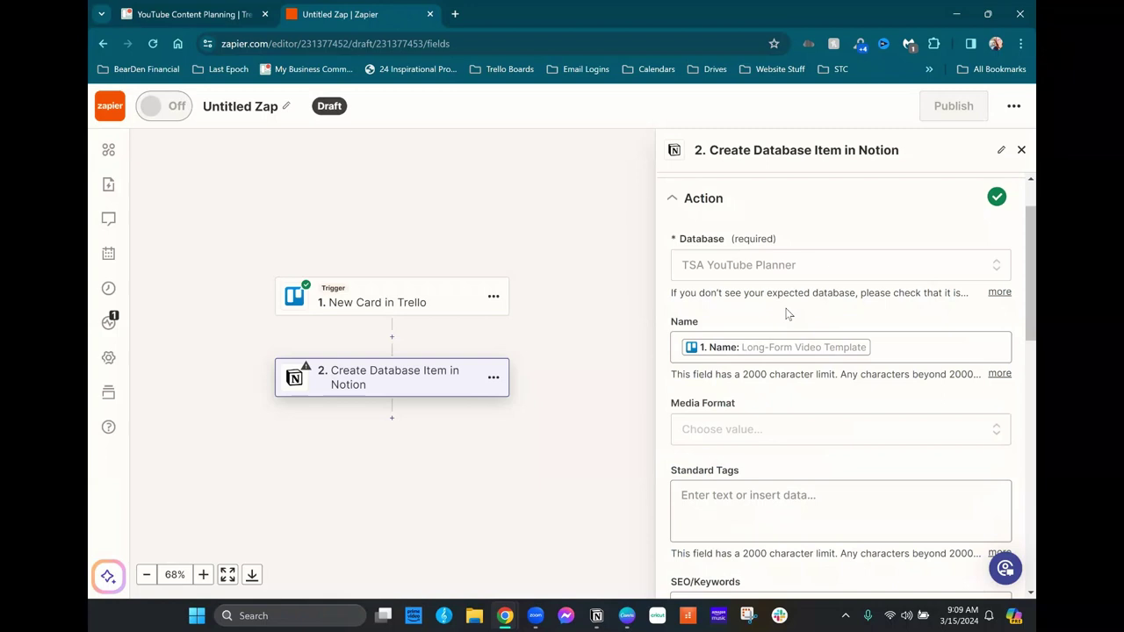
Search the trigger data for "de" and map the action's Content field to the Trello card's Desc value.
scroll(787, 314, "down", 5)
scroll(784, 329, "down", 6)
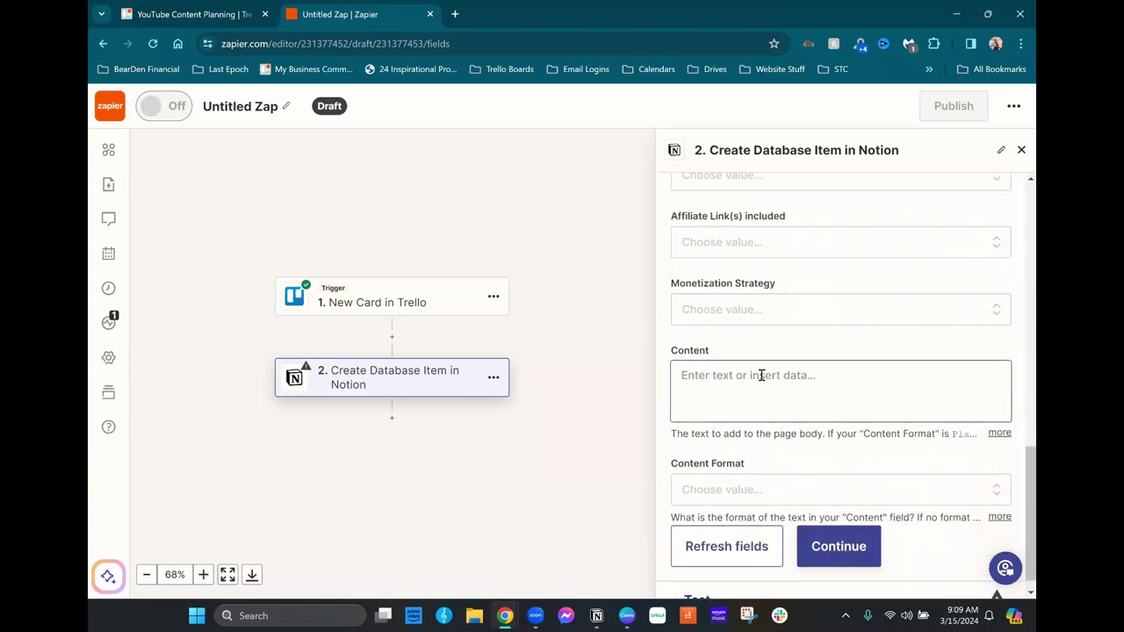
left_click(762, 375)
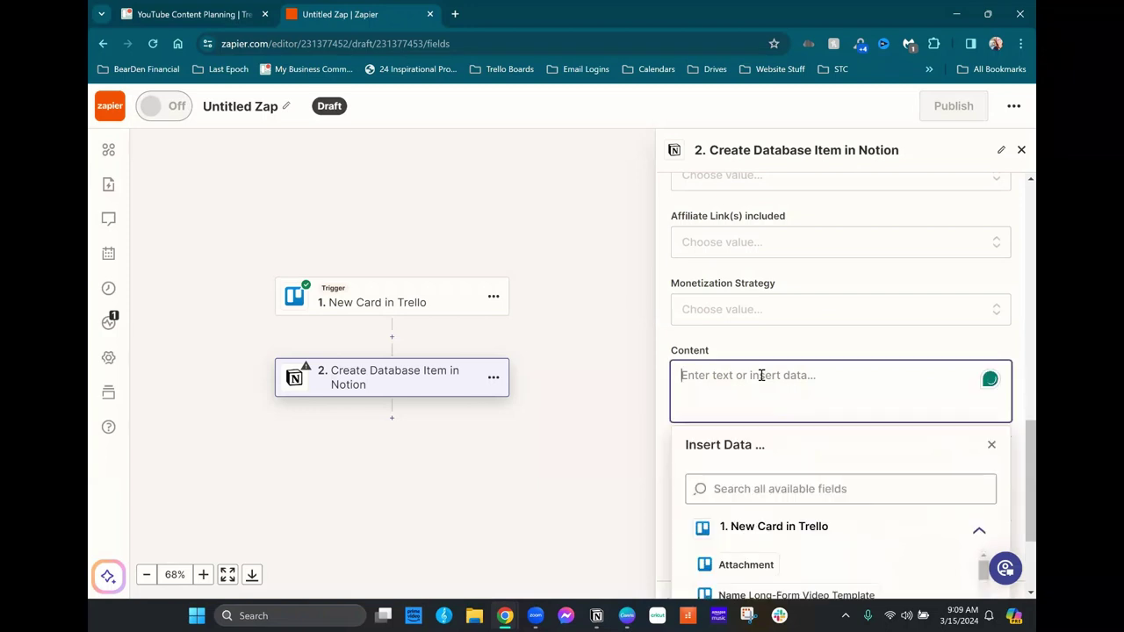
left_click(769, 489)
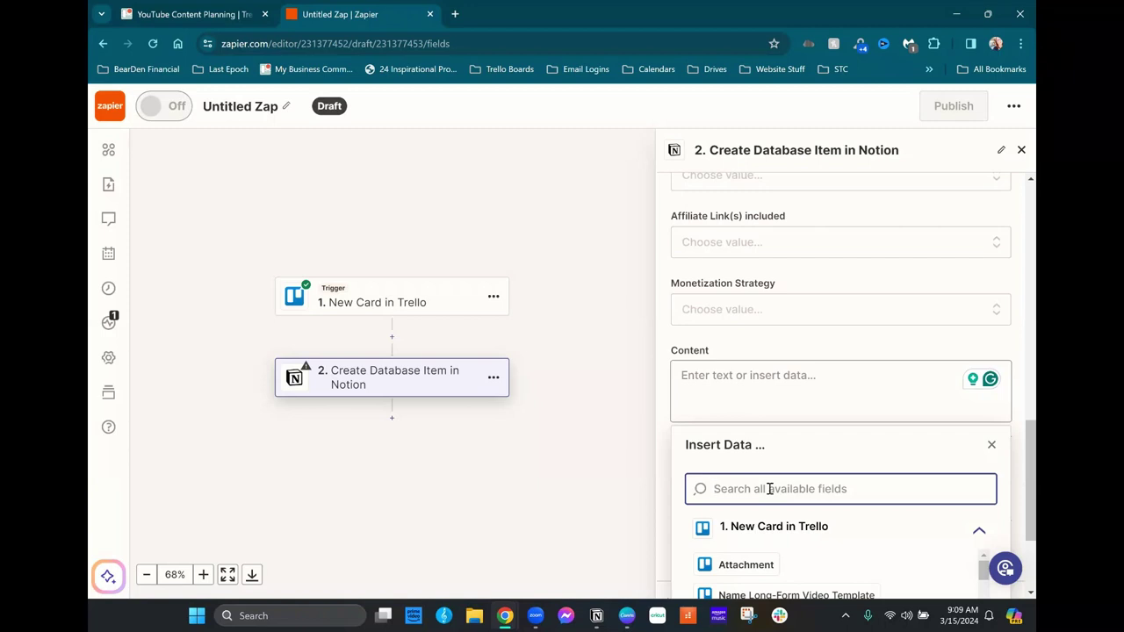
type("d")
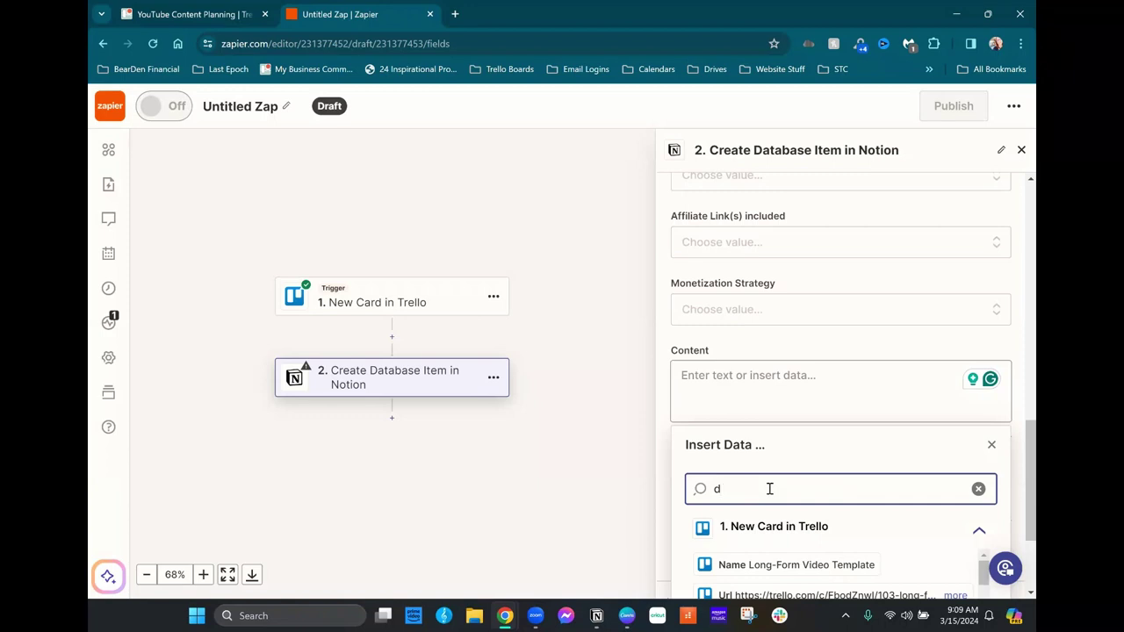
type("e")
scroll(872, 454, "down", 2)
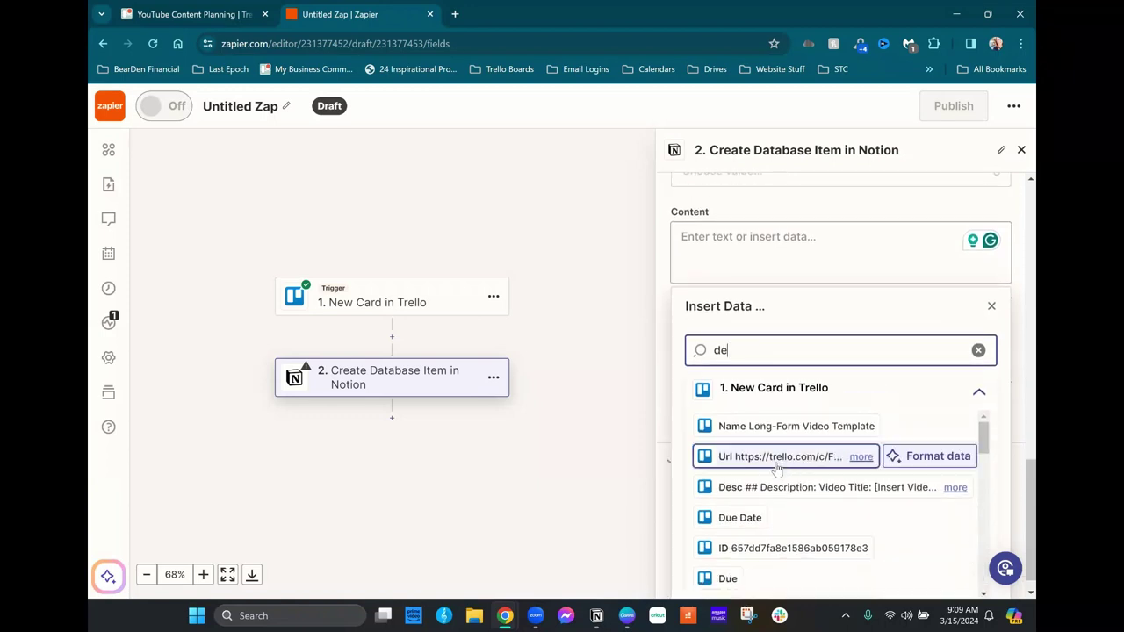
left_click(762, 491)
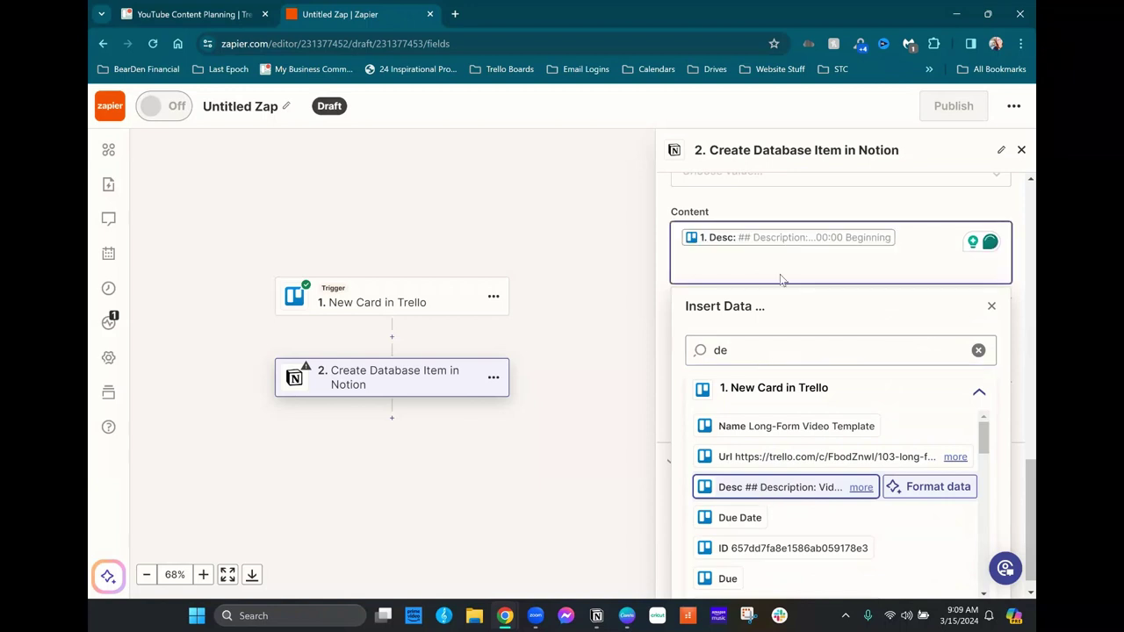
left_click(933, 208)
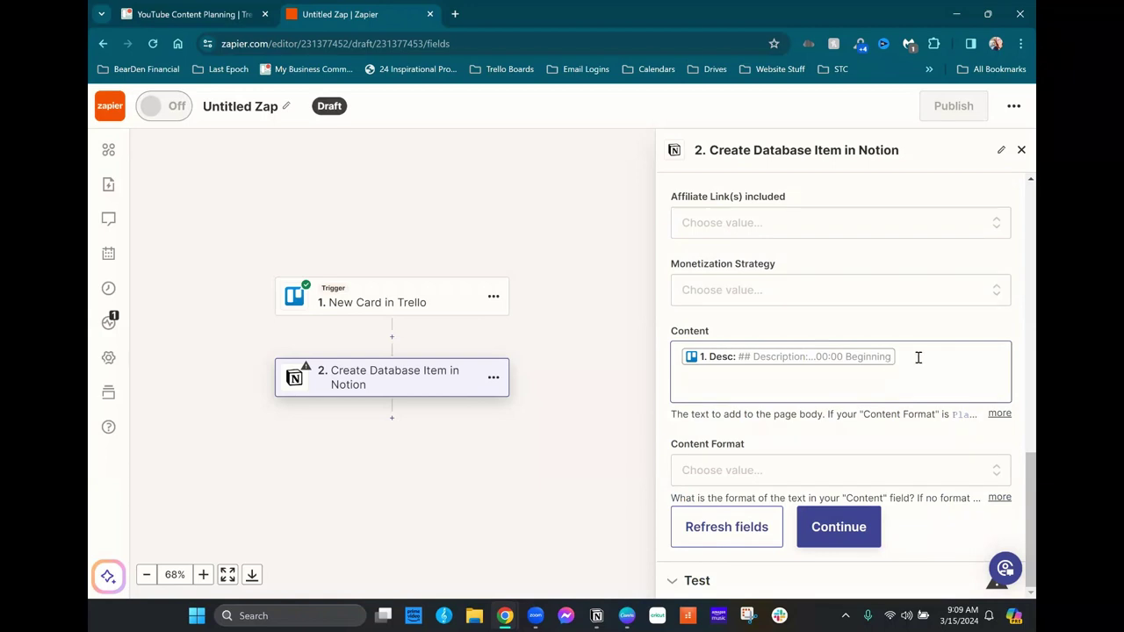
left_click(917, 356)
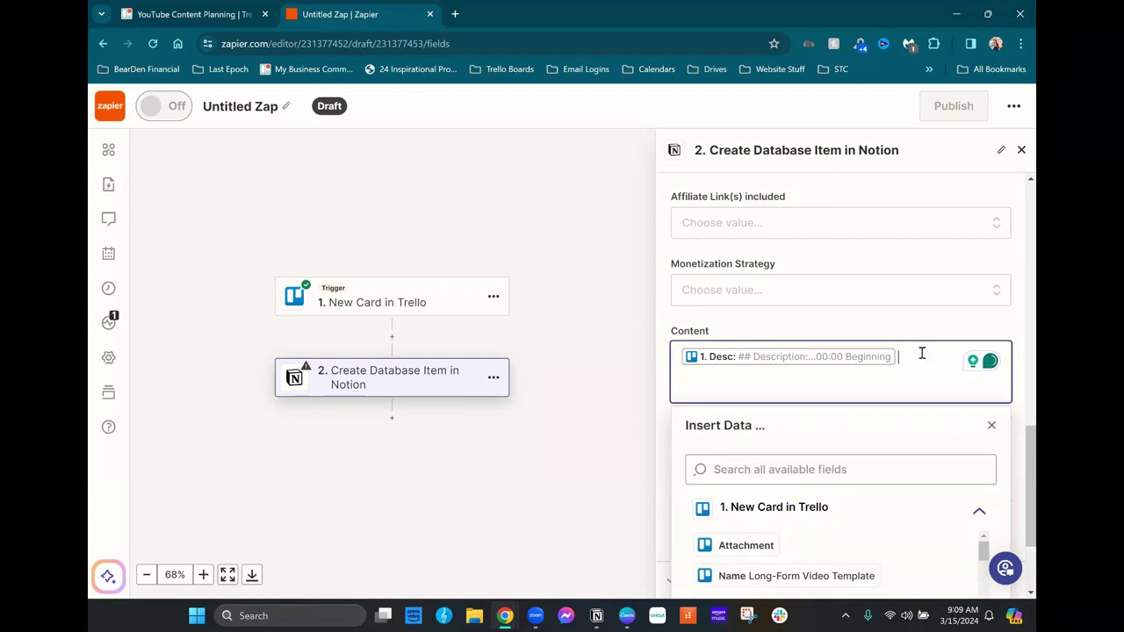
key("Return")
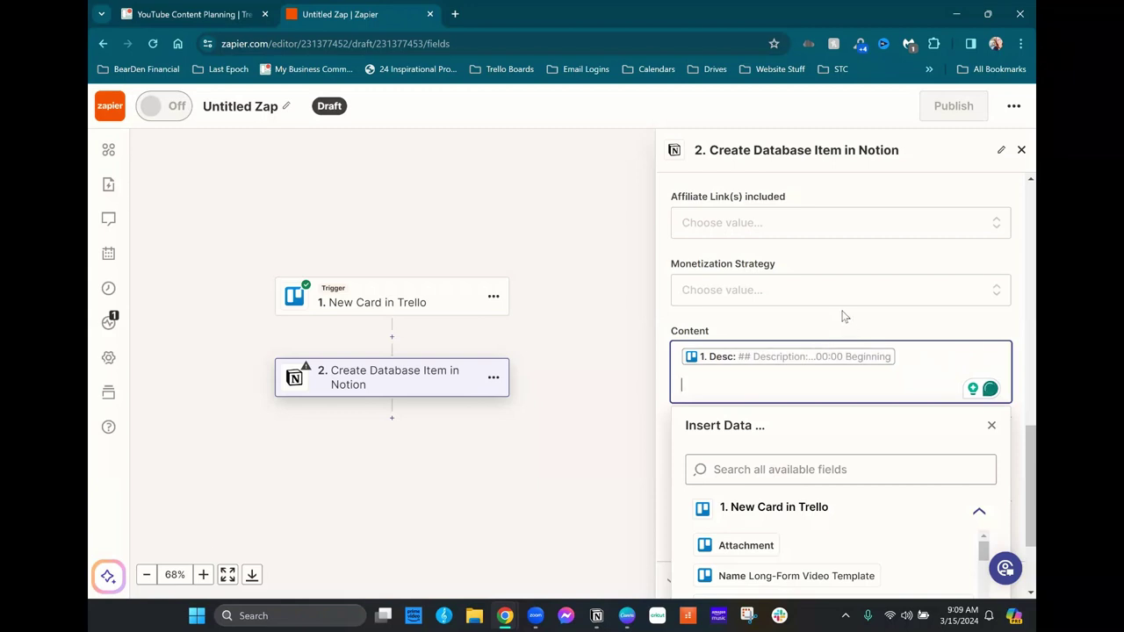
key("BackSpace")
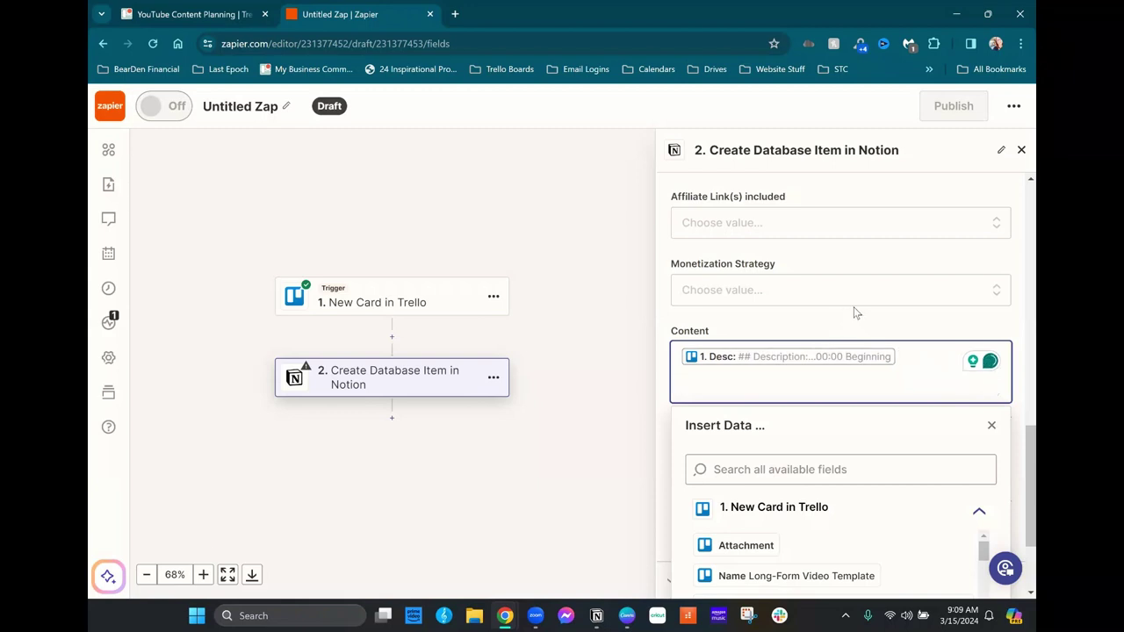
left_click(857, 325)
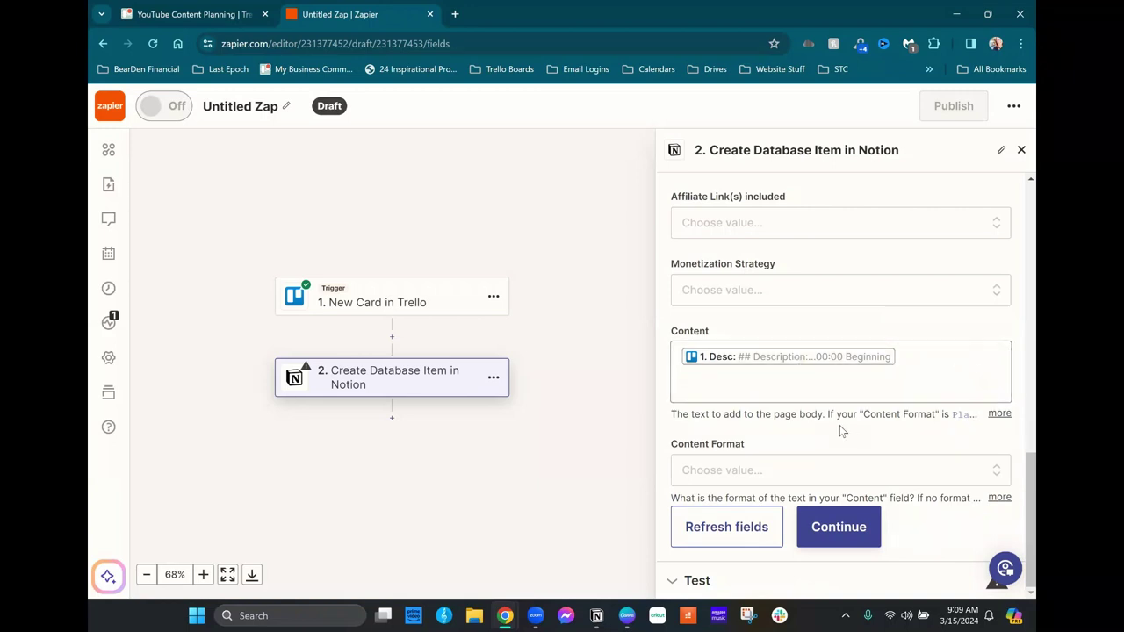
Set the Content Format to Markdown and continue to the action's test.
left_click(986, 476)
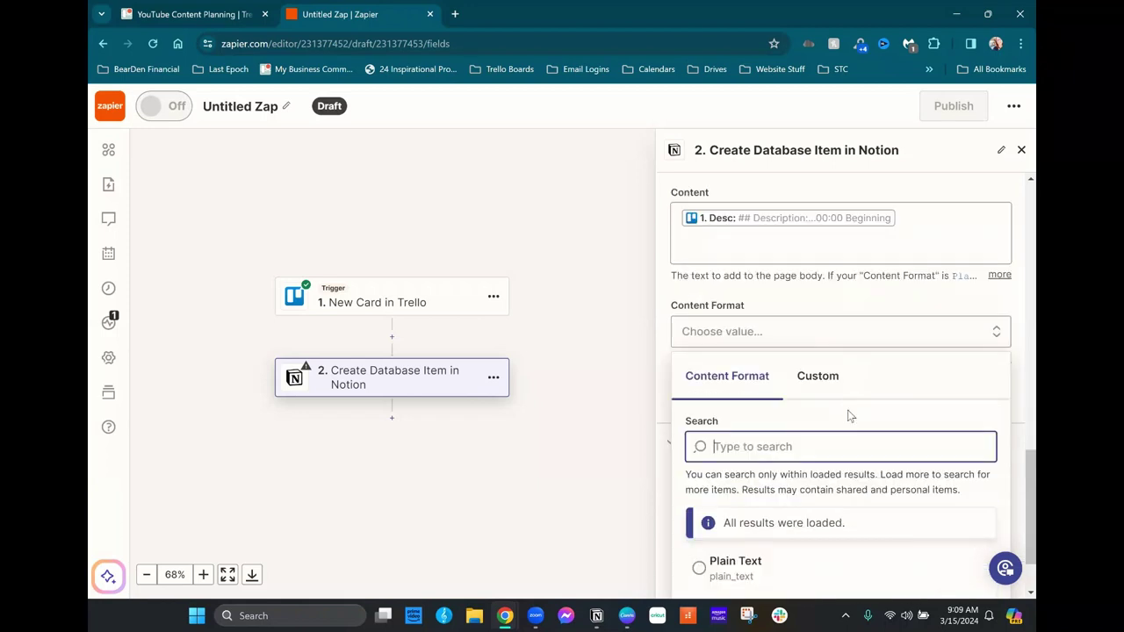
left_click(753, 536)
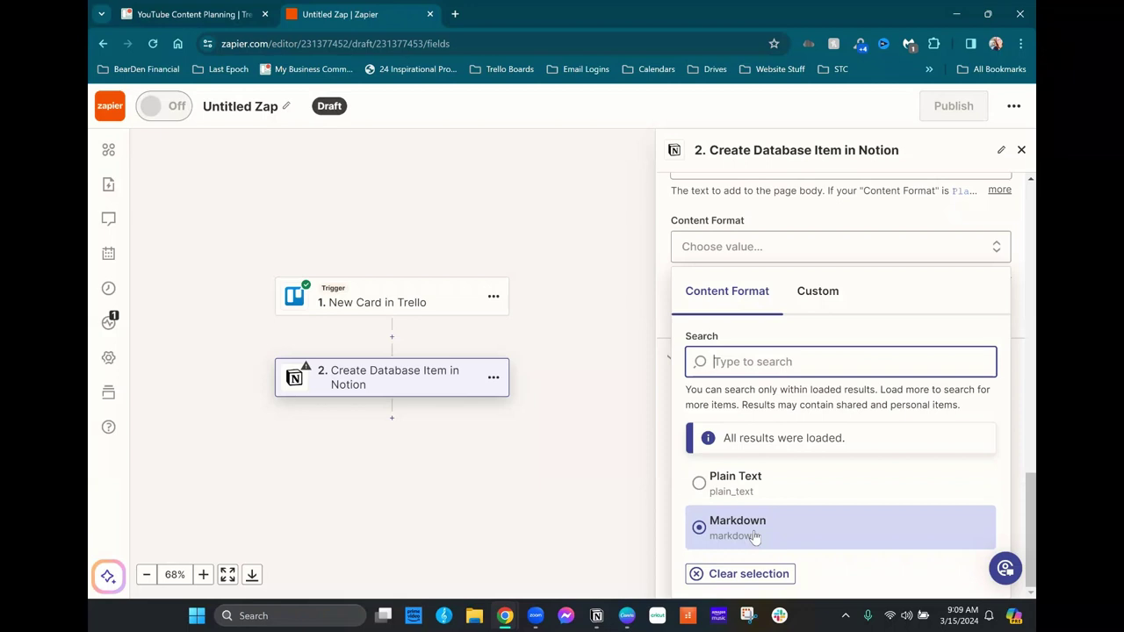
left_click(753, 535)
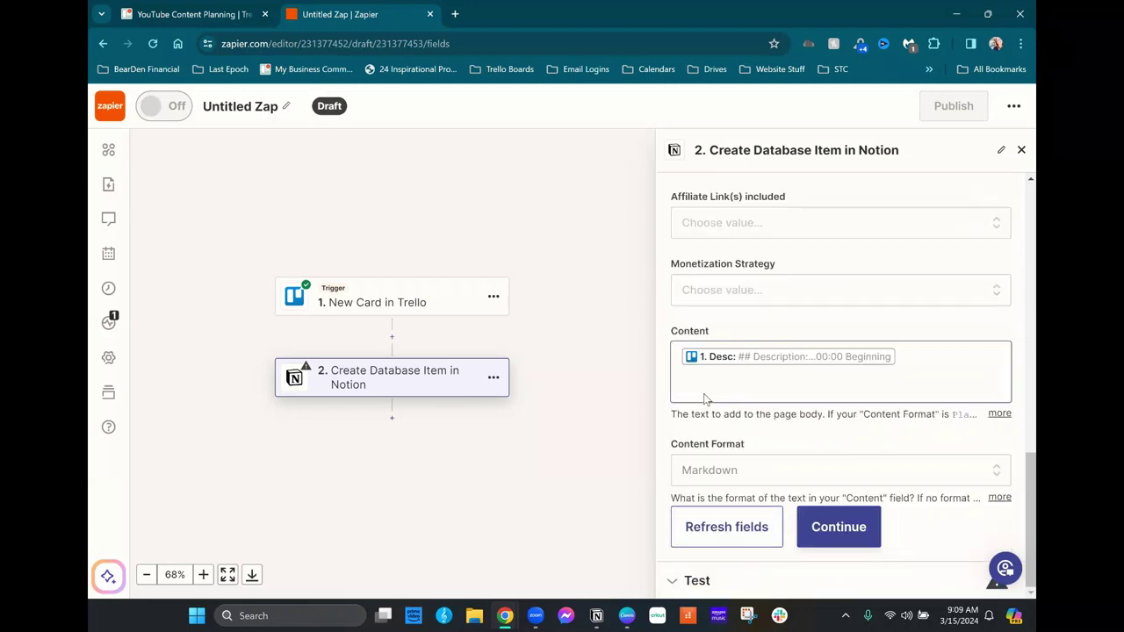
left_click(865, 532)
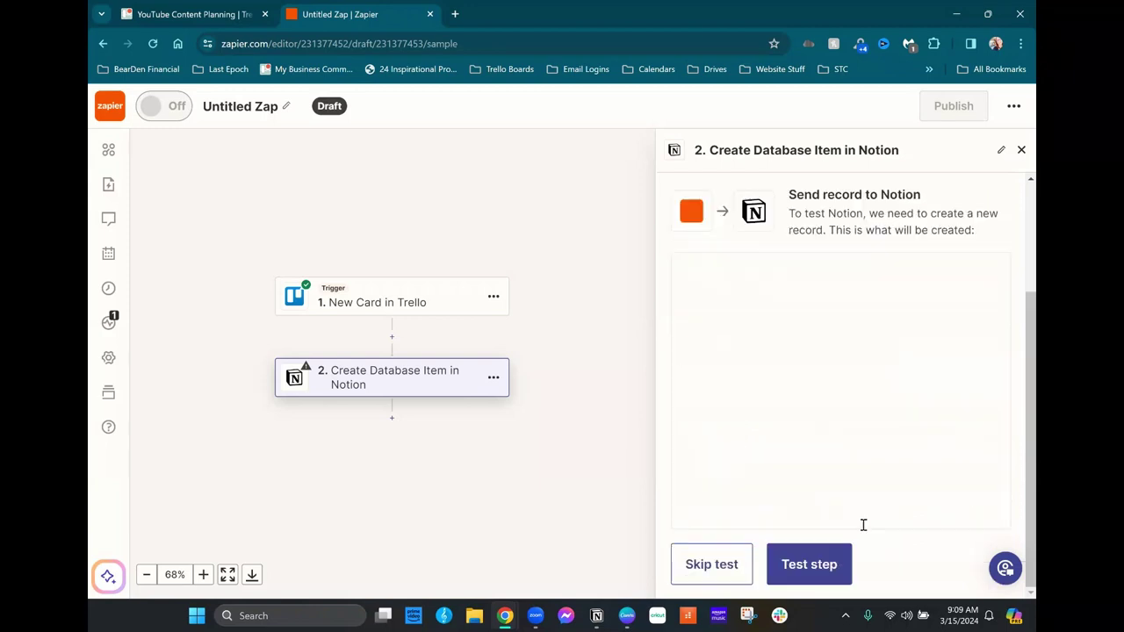
Test the Notion action and switch to Notion to check the new Long-Form Video Template page's properties and description.
left_click(813, 569)
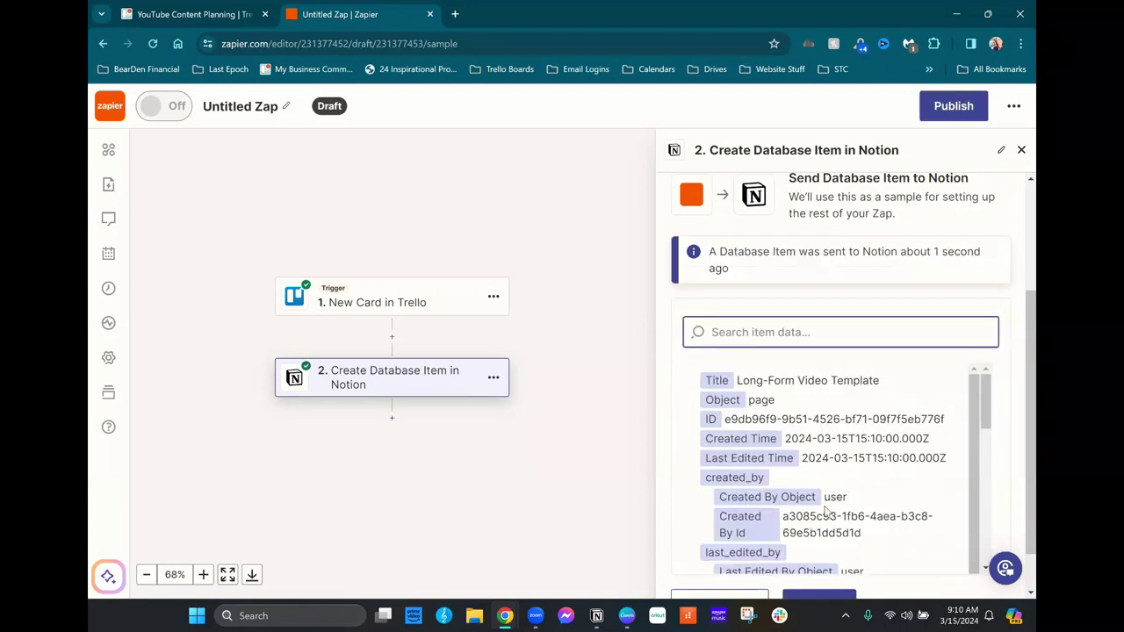
left_click(596, 616)
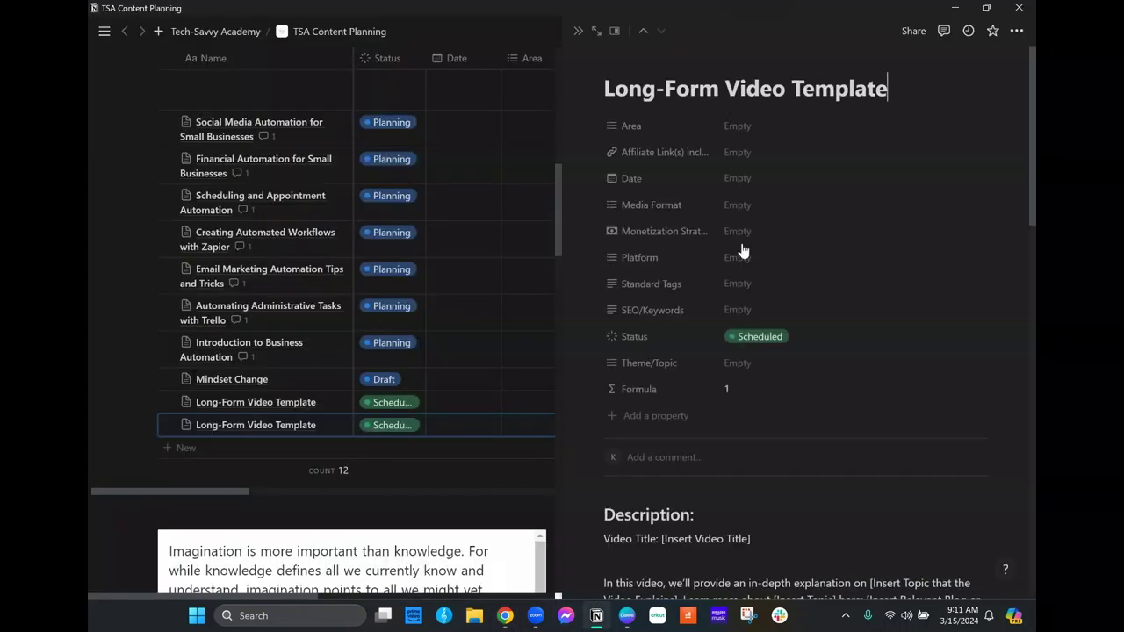
scroll(886, 237, "down", 3)
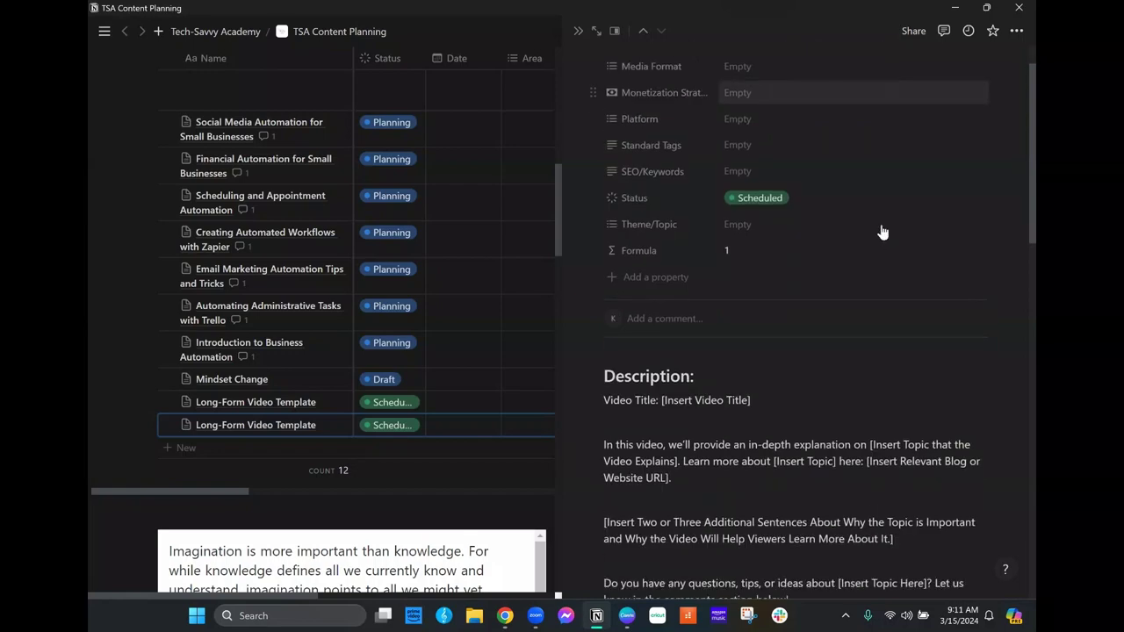
Read the rest of the Notion page's description and compare it with the Long-Form Video Template card's description and checklist in Trello.
scroll(711, 373, "down", 9)
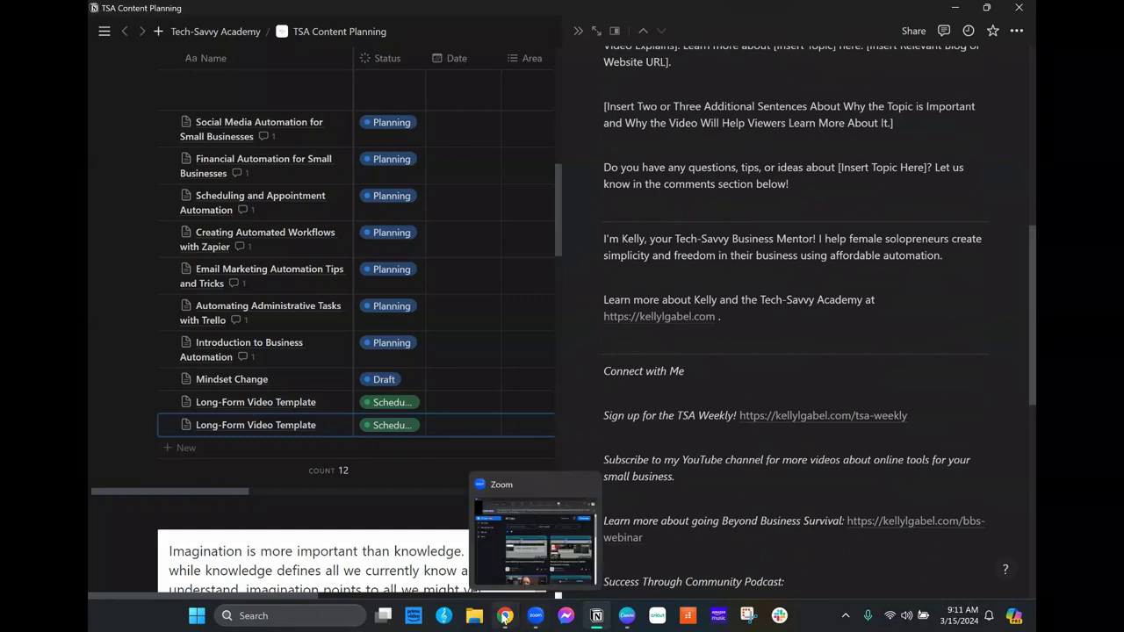
mouse_move(504, 615)
left_click(542, 561)
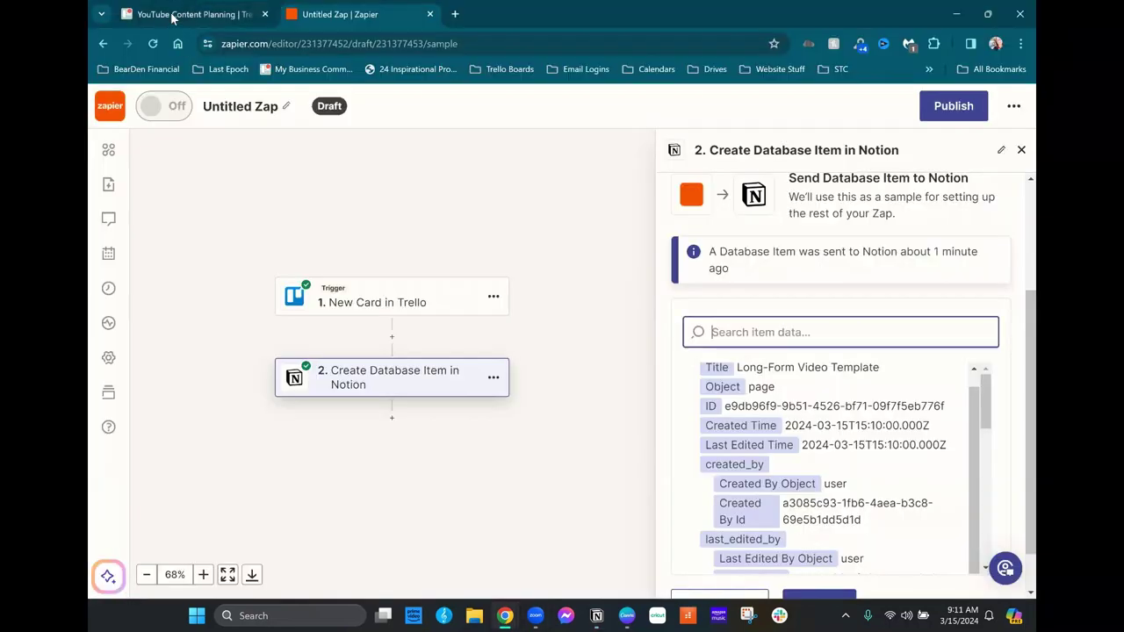
left_click(193, 14)
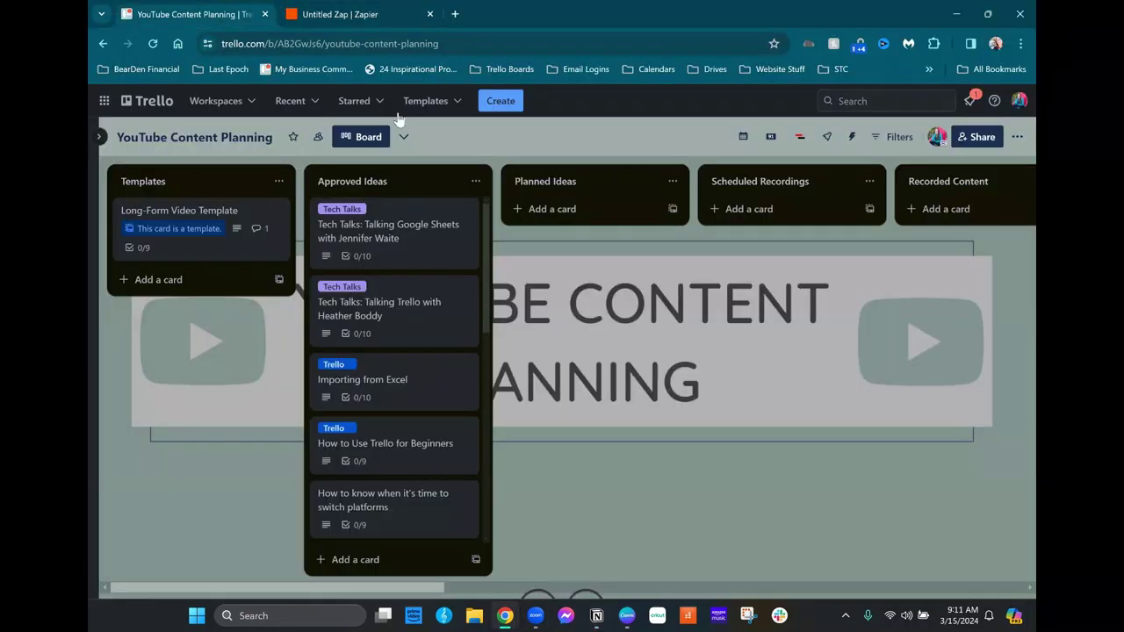
left_click(188, 250)
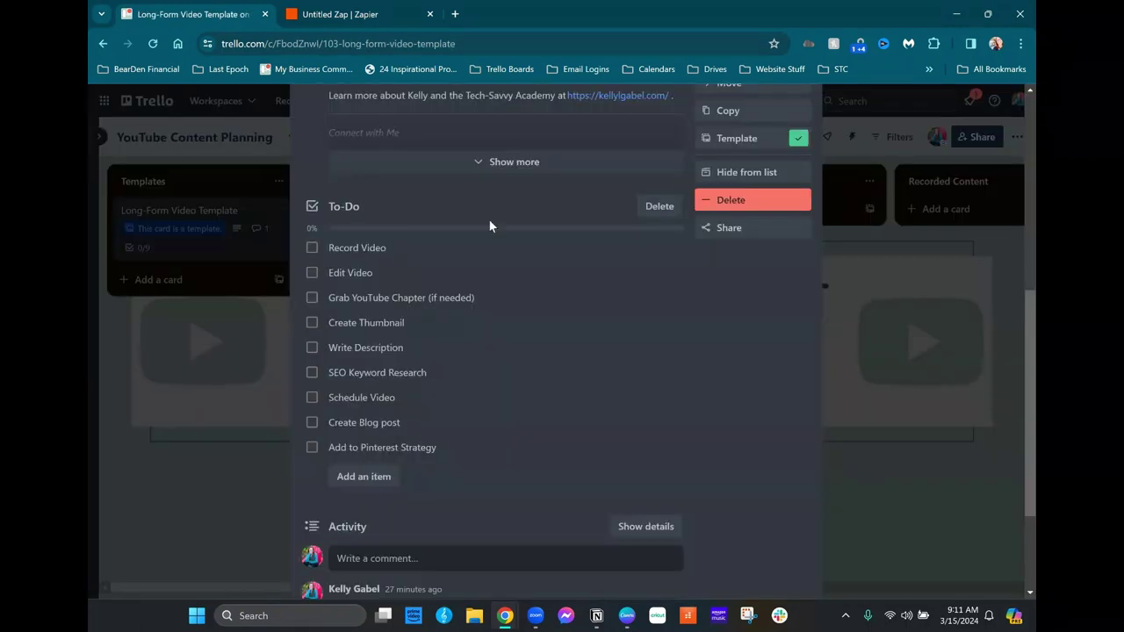
scroll(922, 467, "down", 2)
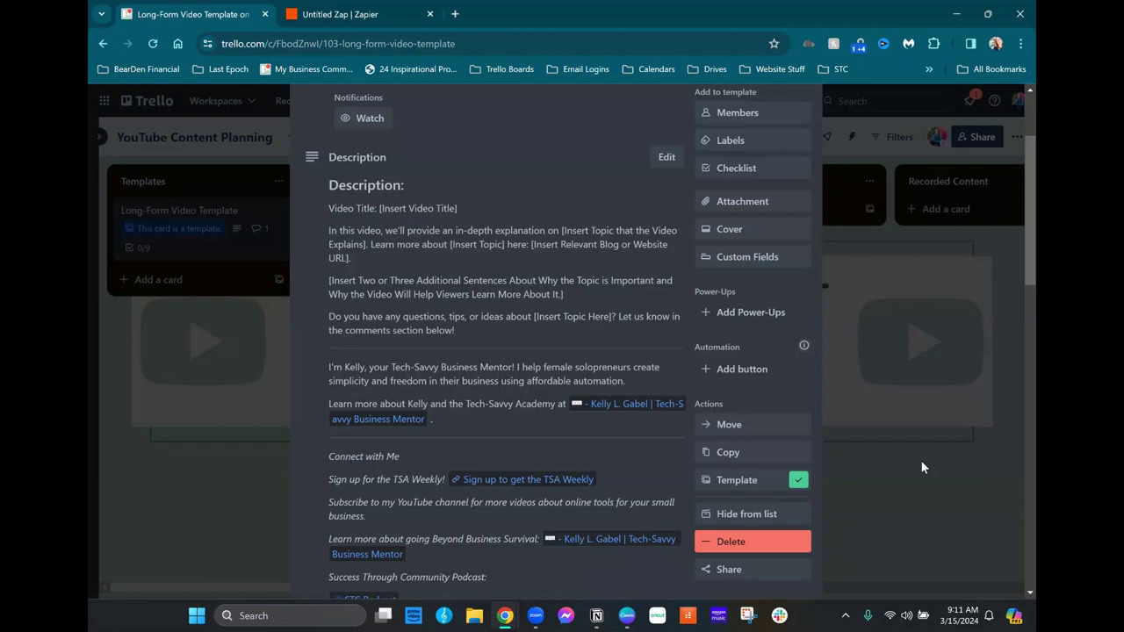
left_click(901, 464)
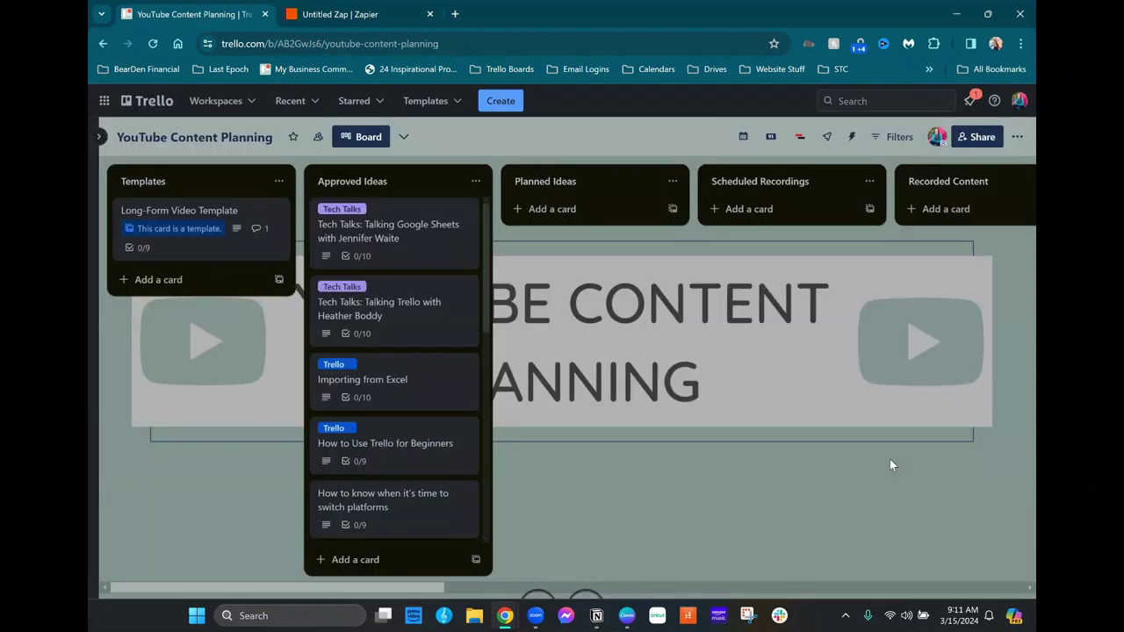
Return to the Zap, publish it, and start a transfer of the existing Trello data.
left_click(355, 15)
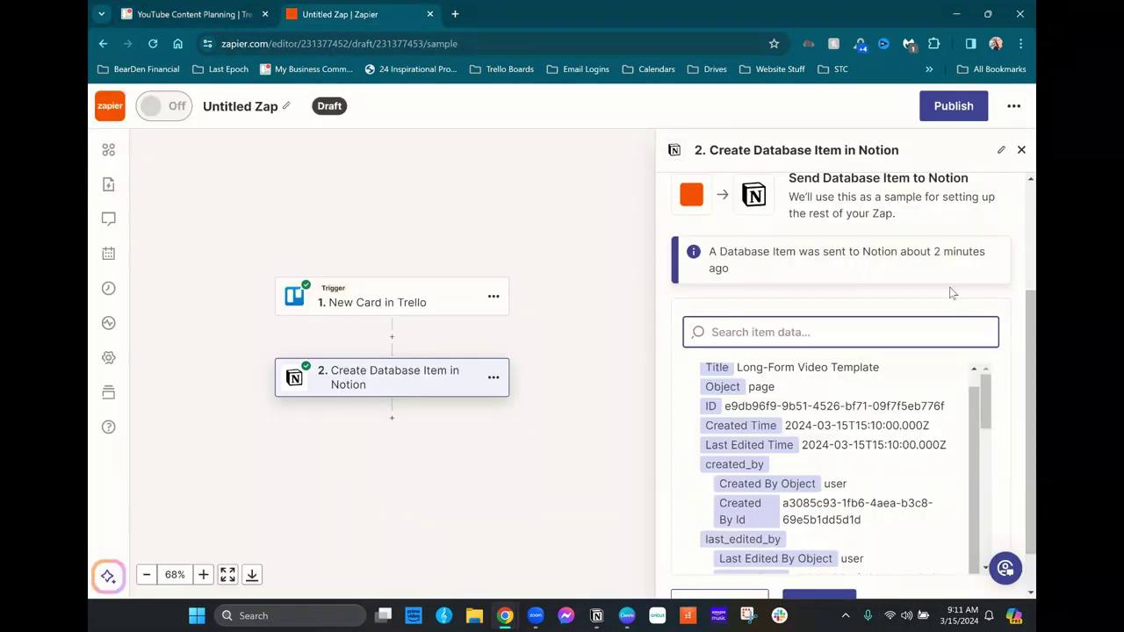
scroll(1001, 395, "down", 1)
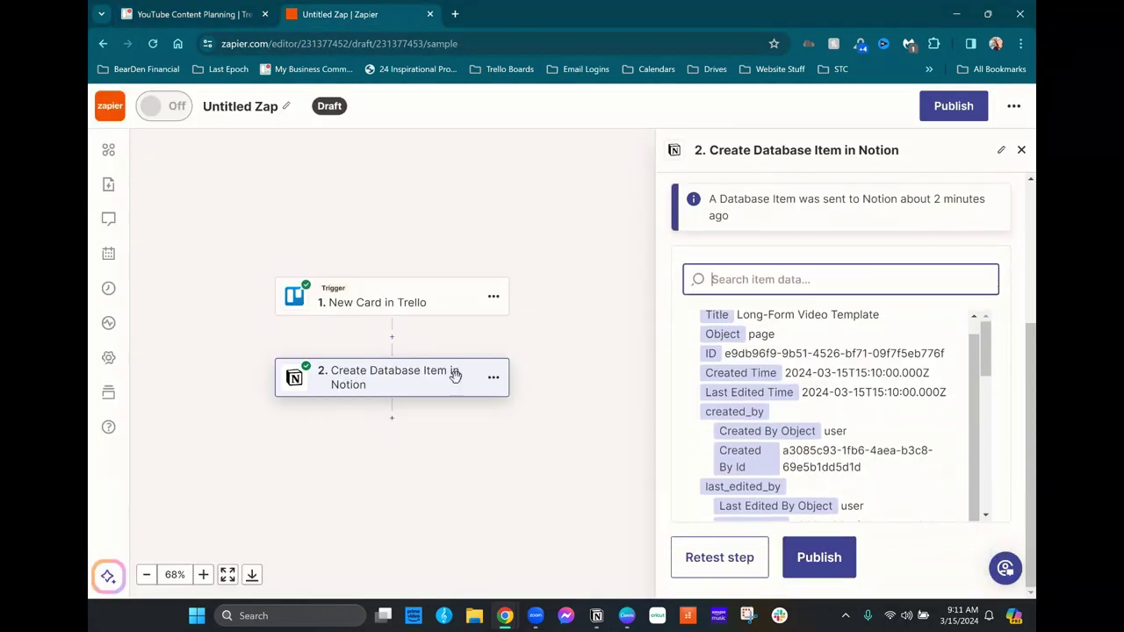
left_click(828, 562)
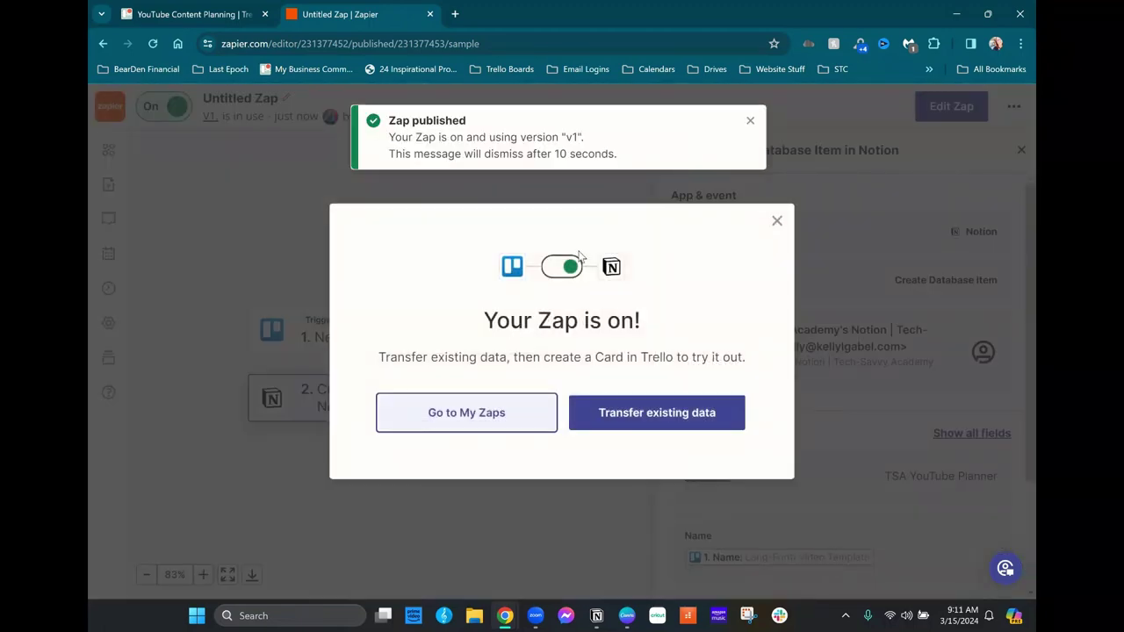
left_click(627, 422)
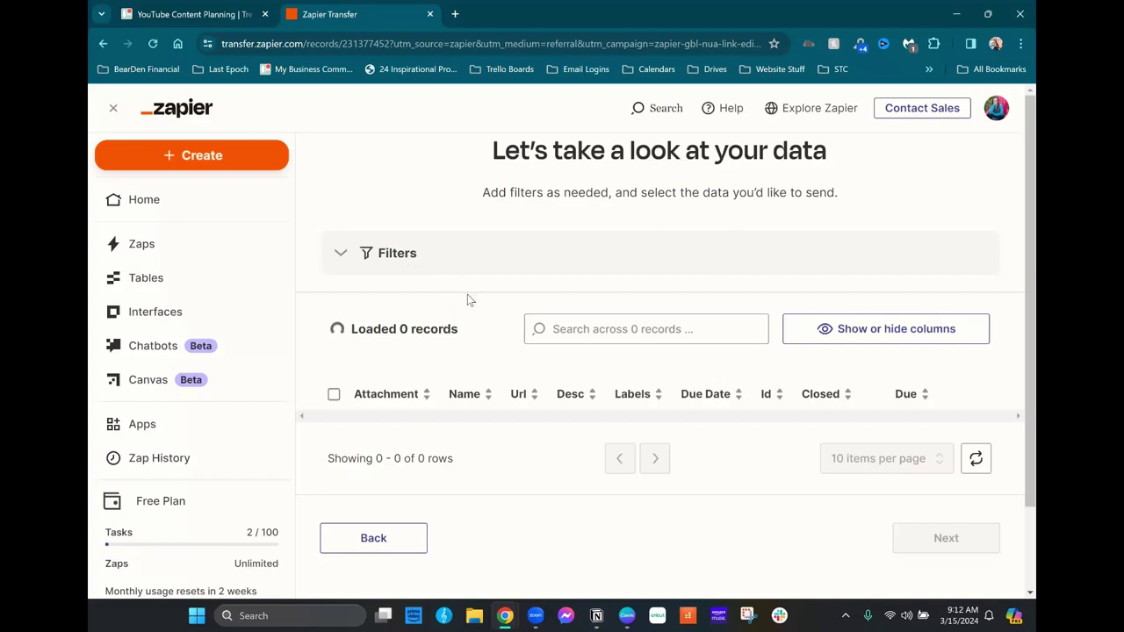
Select all the loaded Trello records except Long-Form Video Template and continue to the transfer's confirmation.
scroll(950, 412, "down", 1)
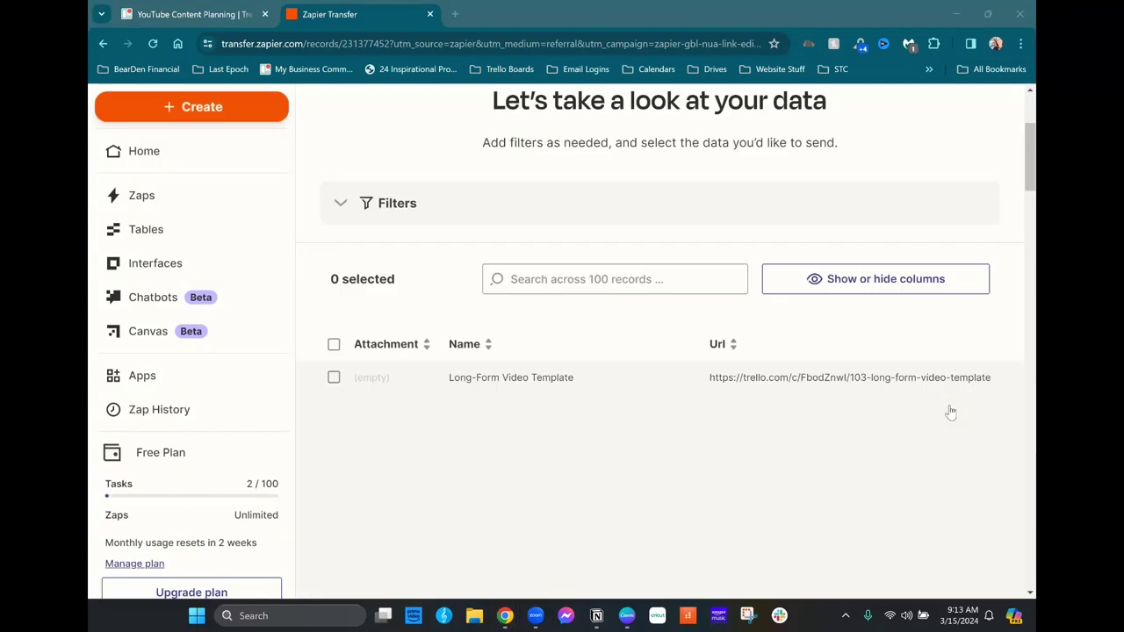
scroll(953, 411, "down", 5)
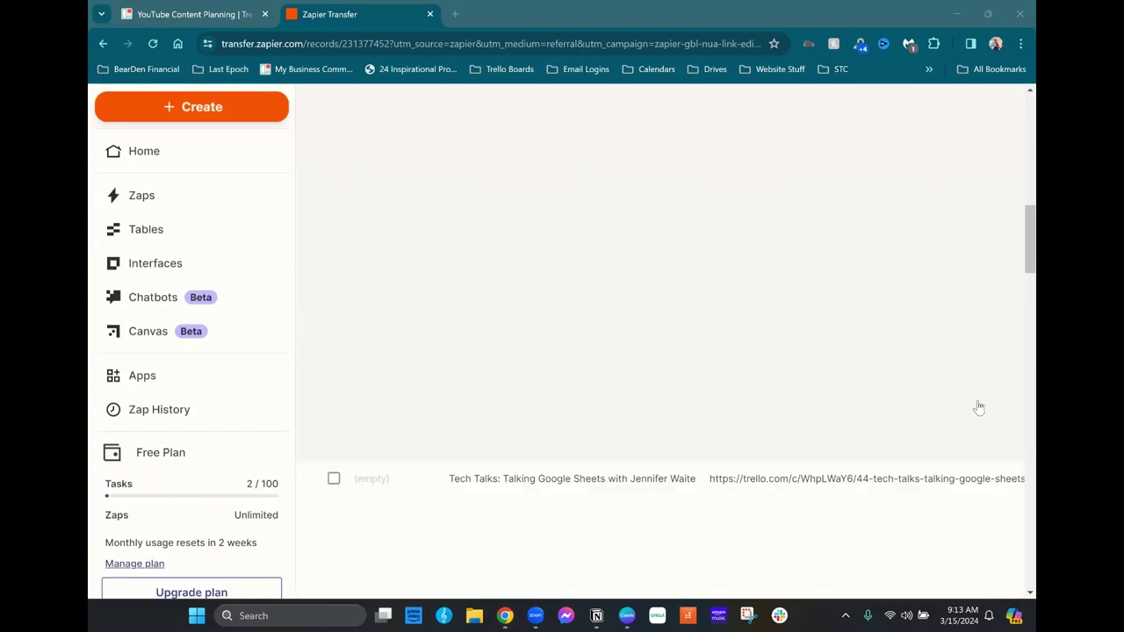
scroll(979, 408, "down", 8)
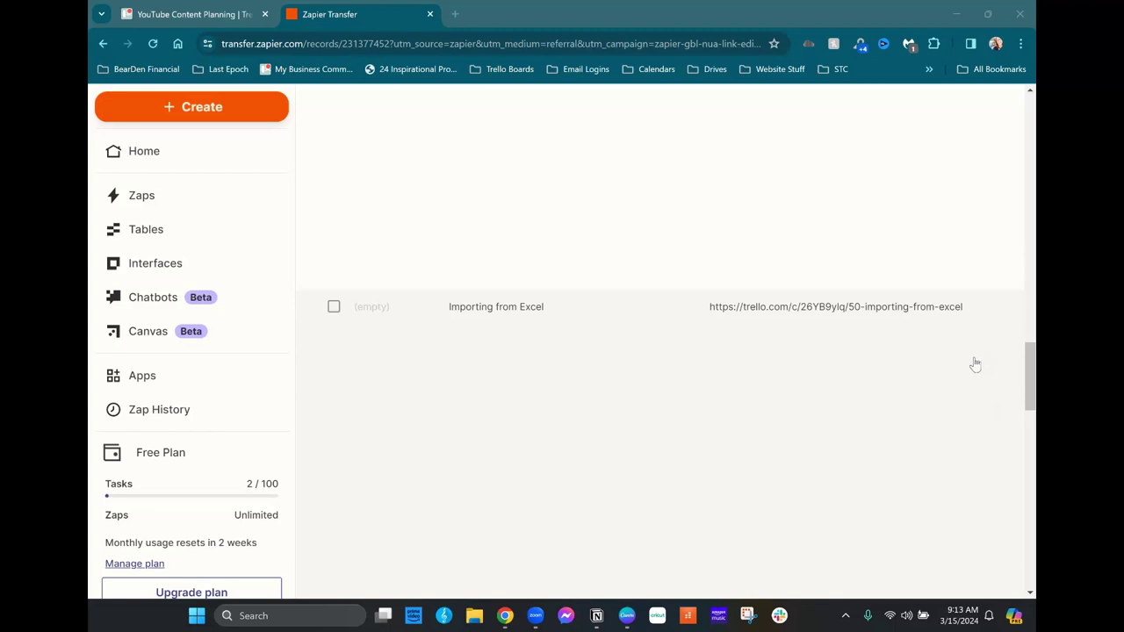
scroll(966, 378, "down", 2)
scroll(848, 378, "up", 5)
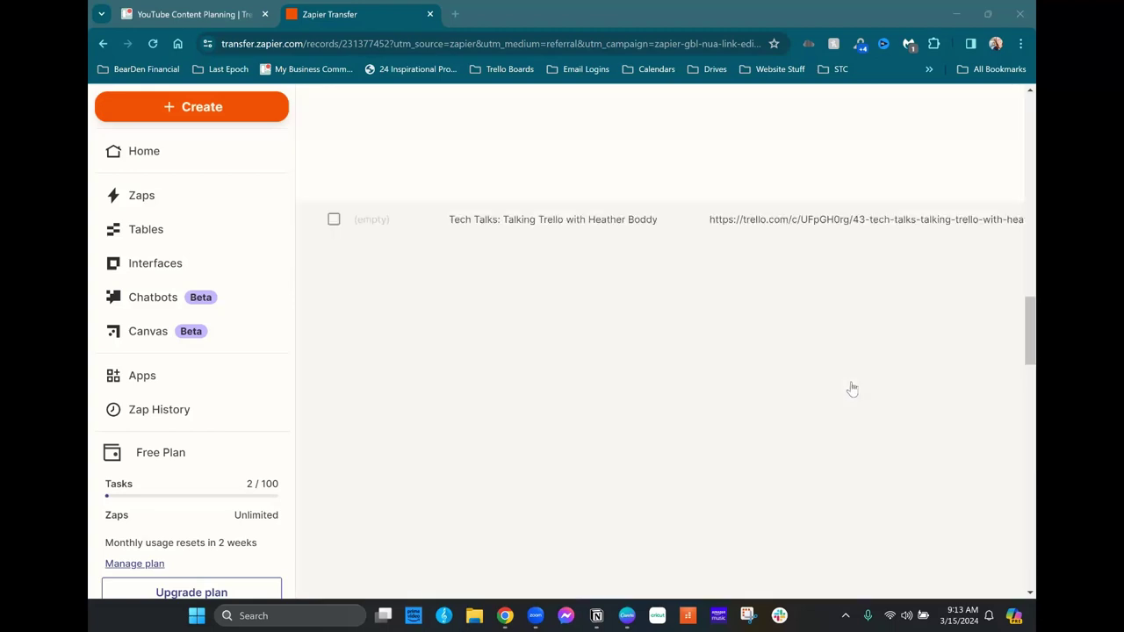
scroll(852, 390, "down", 6)
scroll(856, 391, "up", 6)
left_click(333, 501)
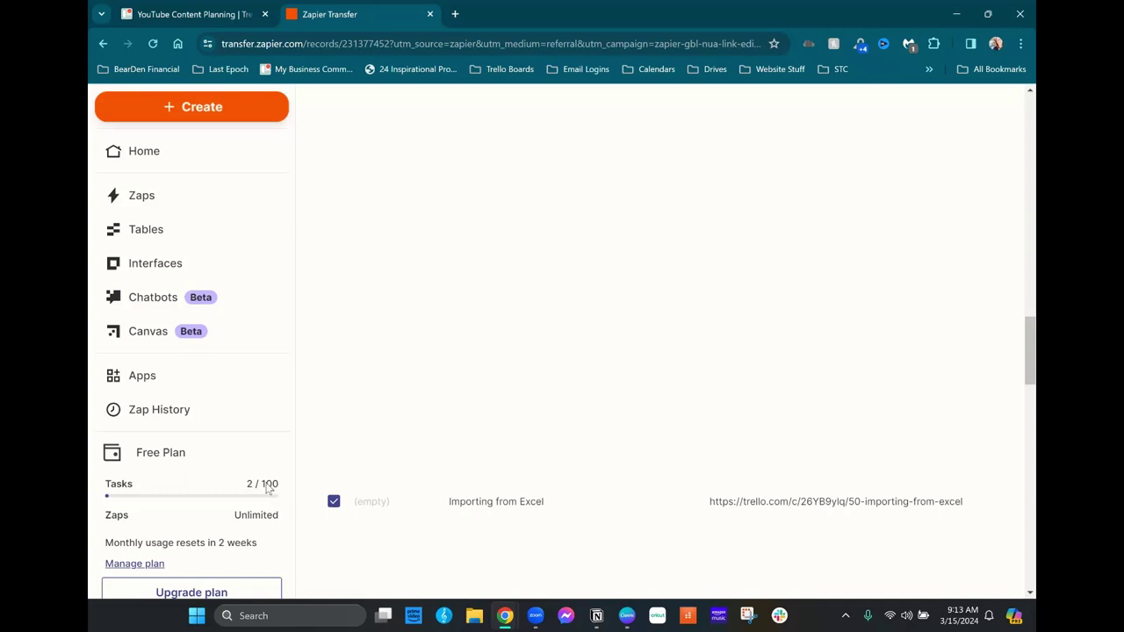
scroll(965, 345, "down", 15)
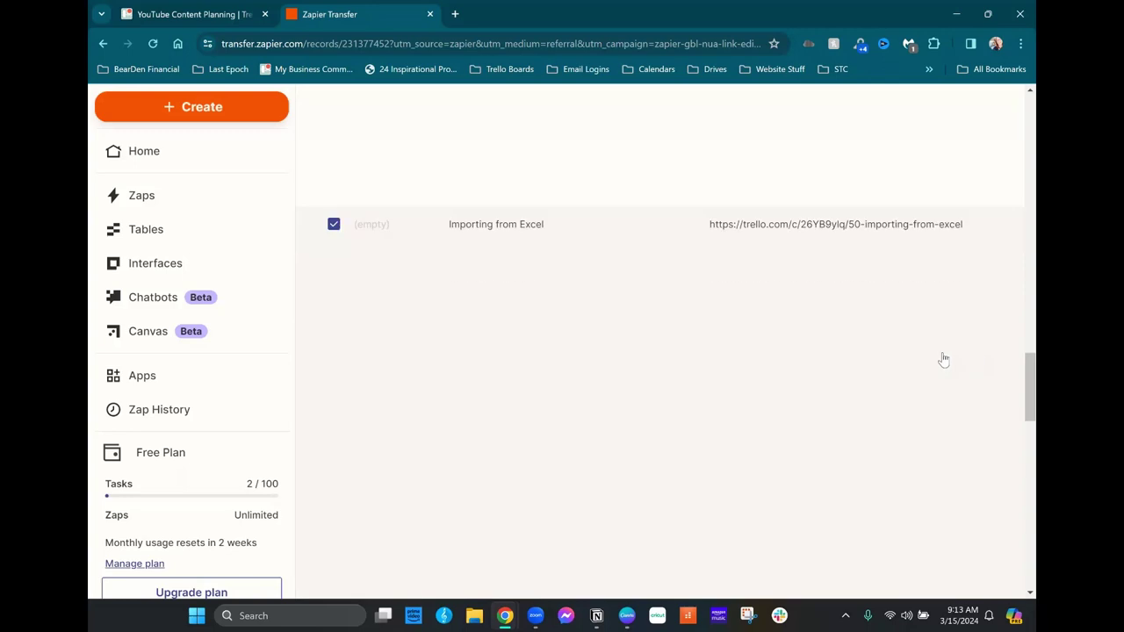
scroll(957, 348, "down", 4)
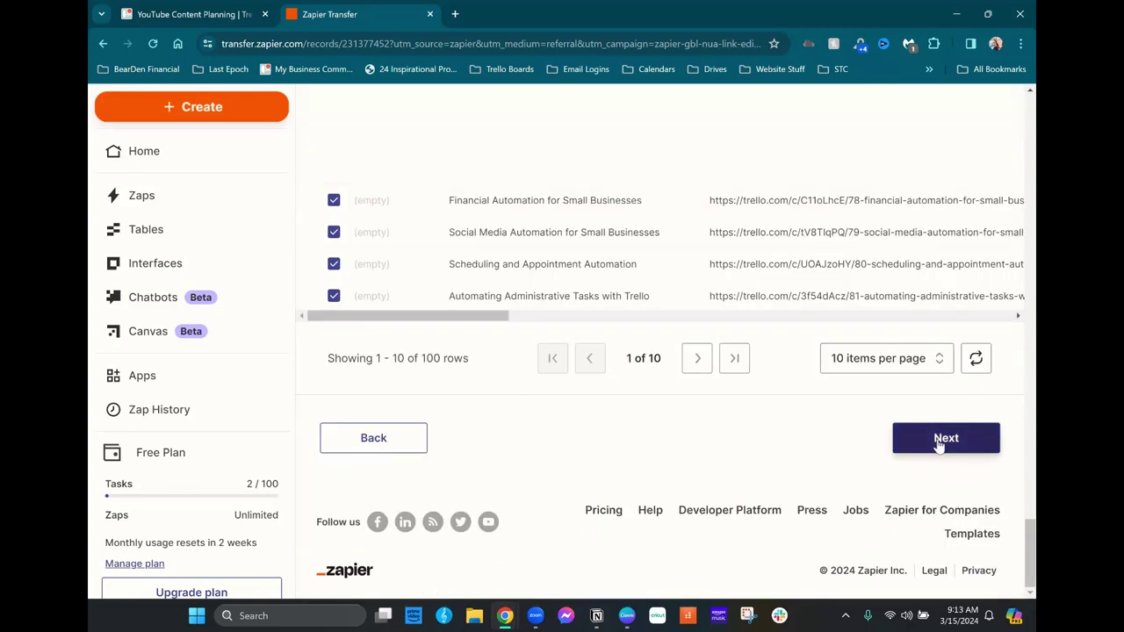
left_click(938, 446)
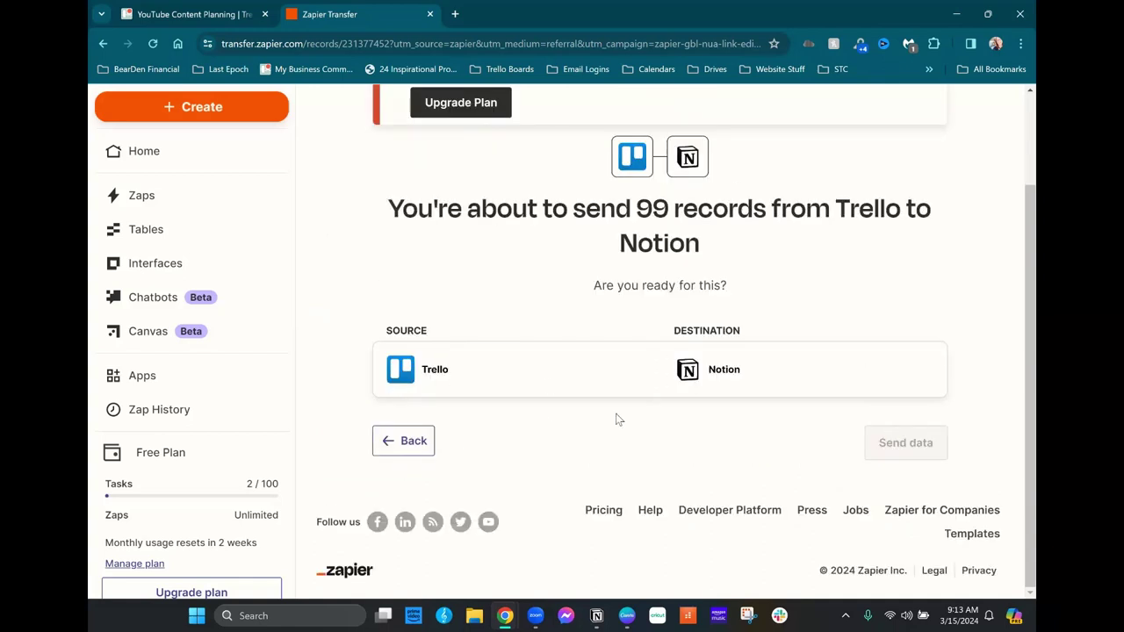
Go back to the transfer's record list and deselect the Tech Talks, Importing from Excel and How to Use Trello for Beginners records.
scroll(956, 343, "up", 2)
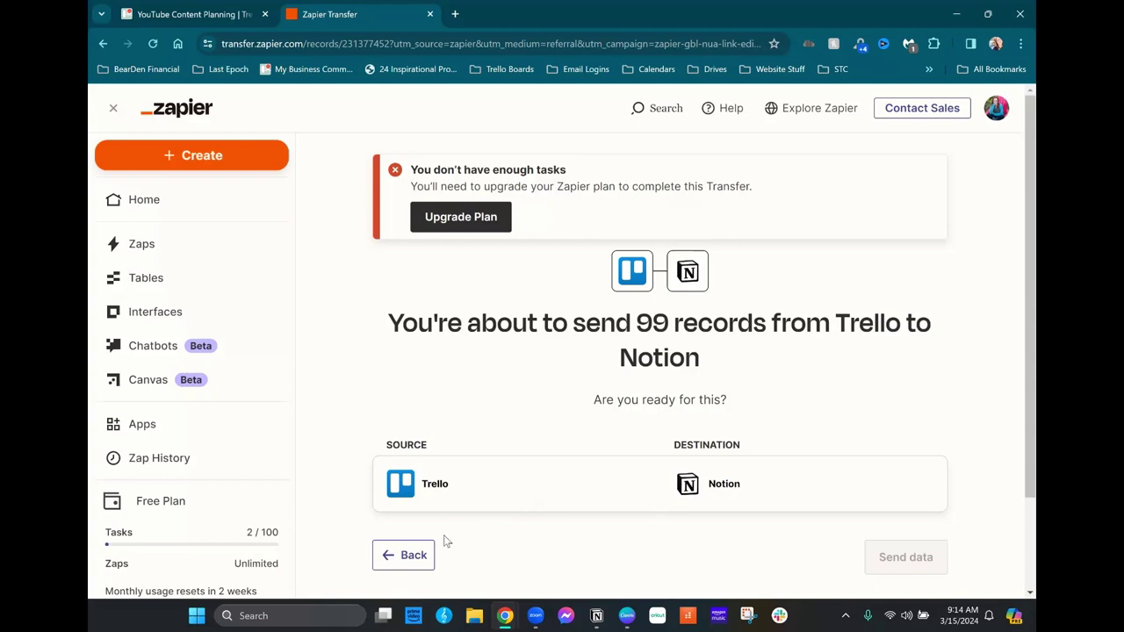
left_click(411, 555)
scroll(464, 352, "down", 1)
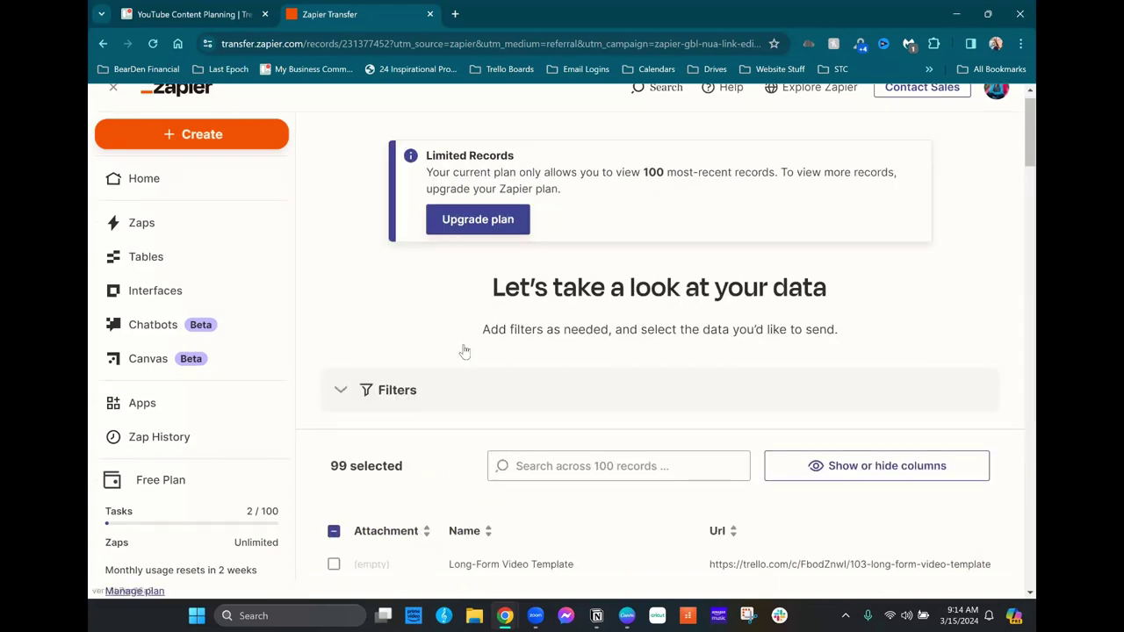
scroll(464, 352, "down", 3)
scroll(512, 278, "down", 10)
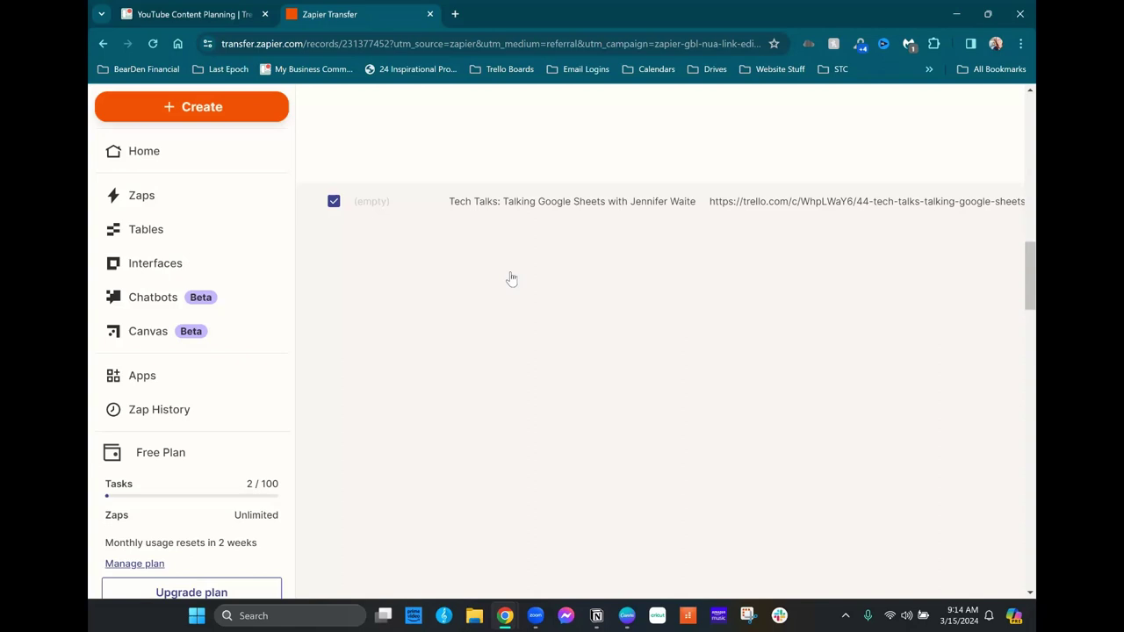
scroll(512, 278, "down", 4)
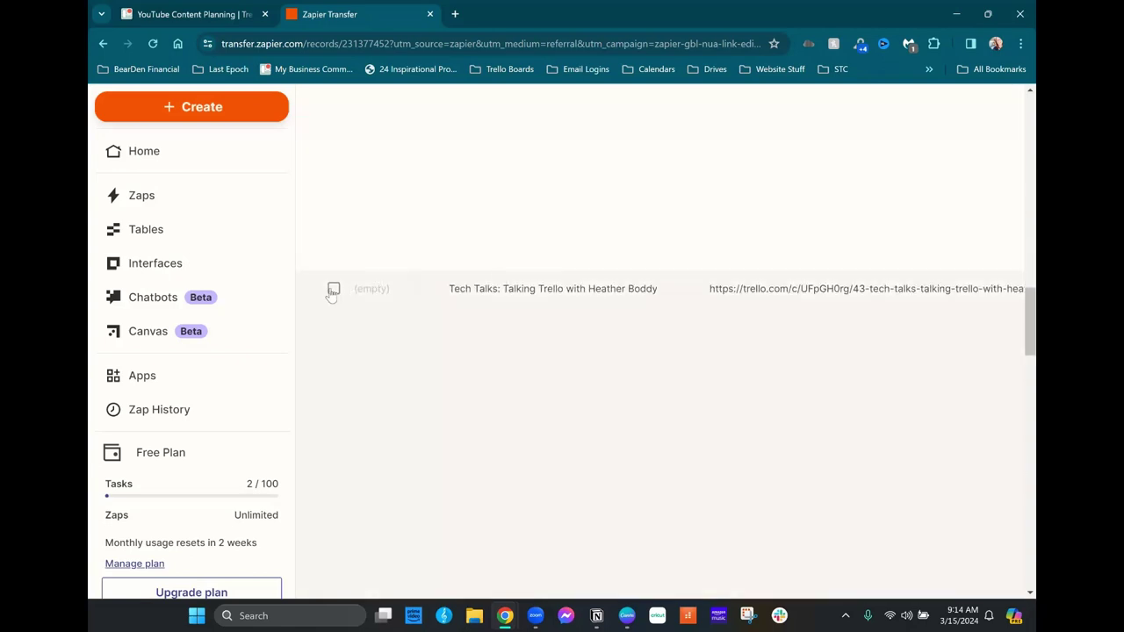
scroll(527, 344, "down", 2)
scroll(553, 352, "down", 2)
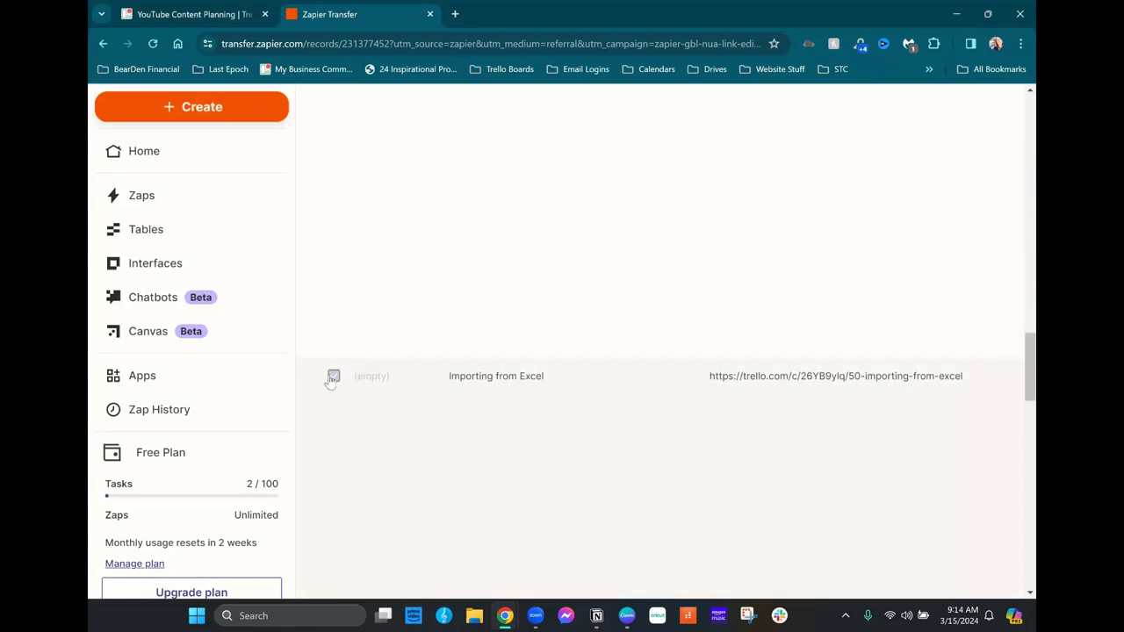
left_click(331, 376)
scroll(544, 419, "down", 3)
left_click(334, 449)
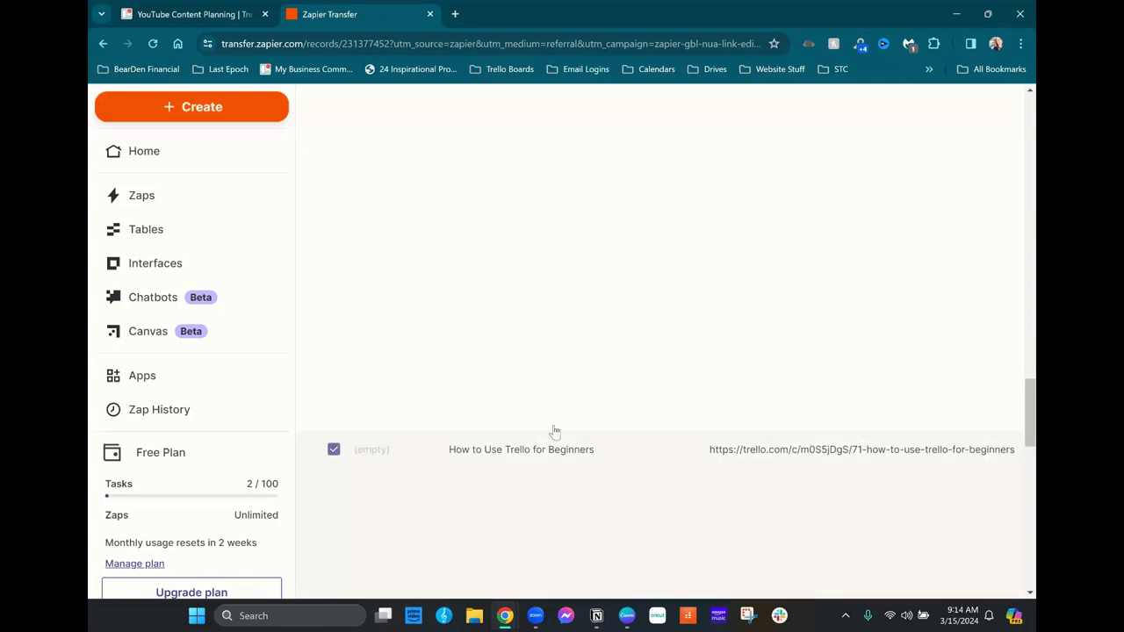
scroll(476, 427, "up", 15)
Switch to Notion to check the entries already in TSA Content Planning, and return to the Zapier transfer in Chrome.
mouse_move(602, 604)
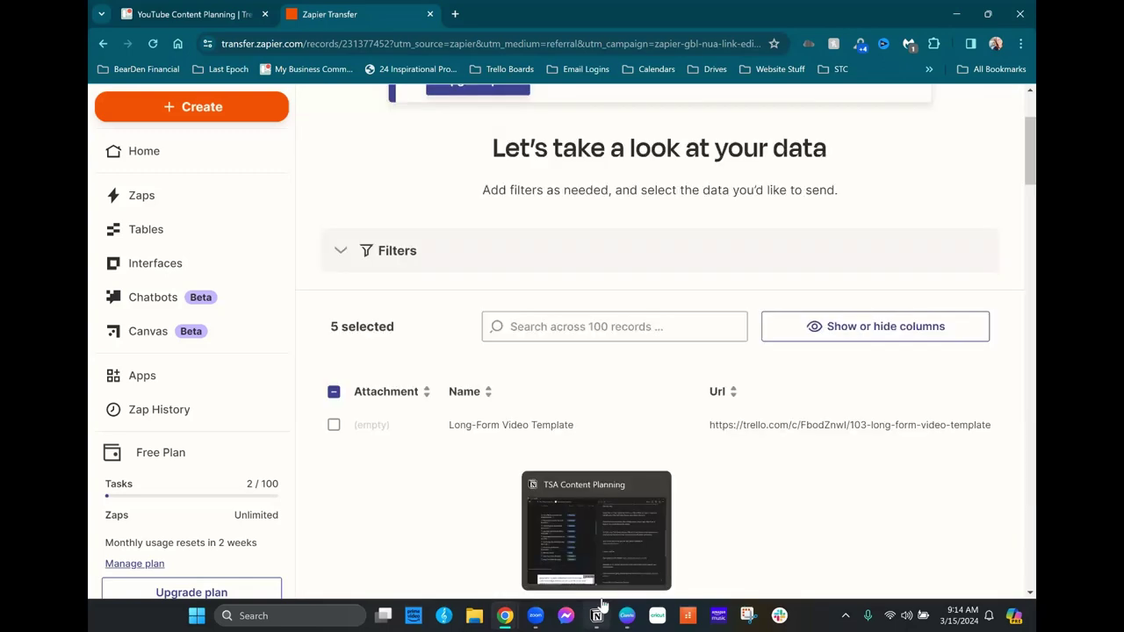
left_click(617, 543)
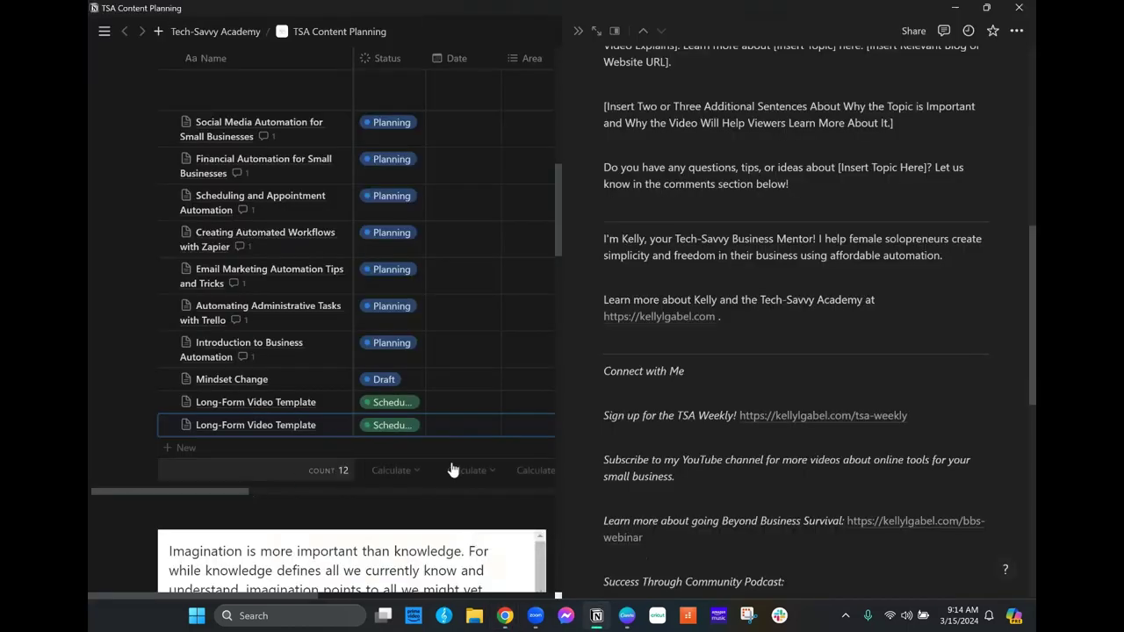
mouse_move(516, 621)
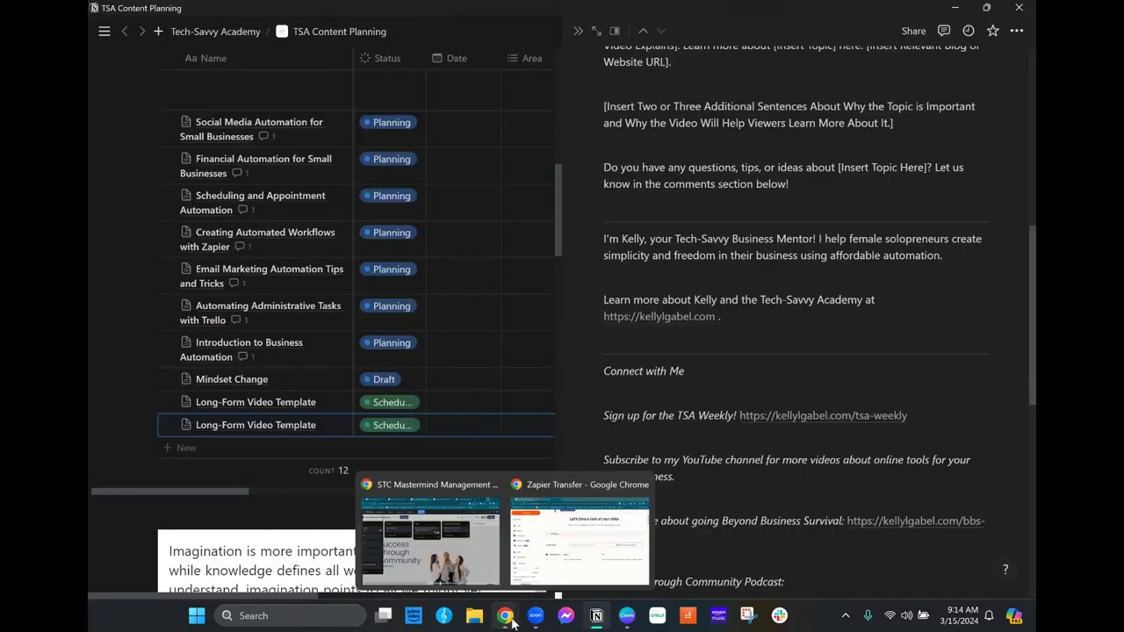
left_click(579, 531)
Open the transfer's column visibility settings and hide the Attachment, Url, Labels, Due Date and Id columns.
scroll(685, 326, "down", 10)
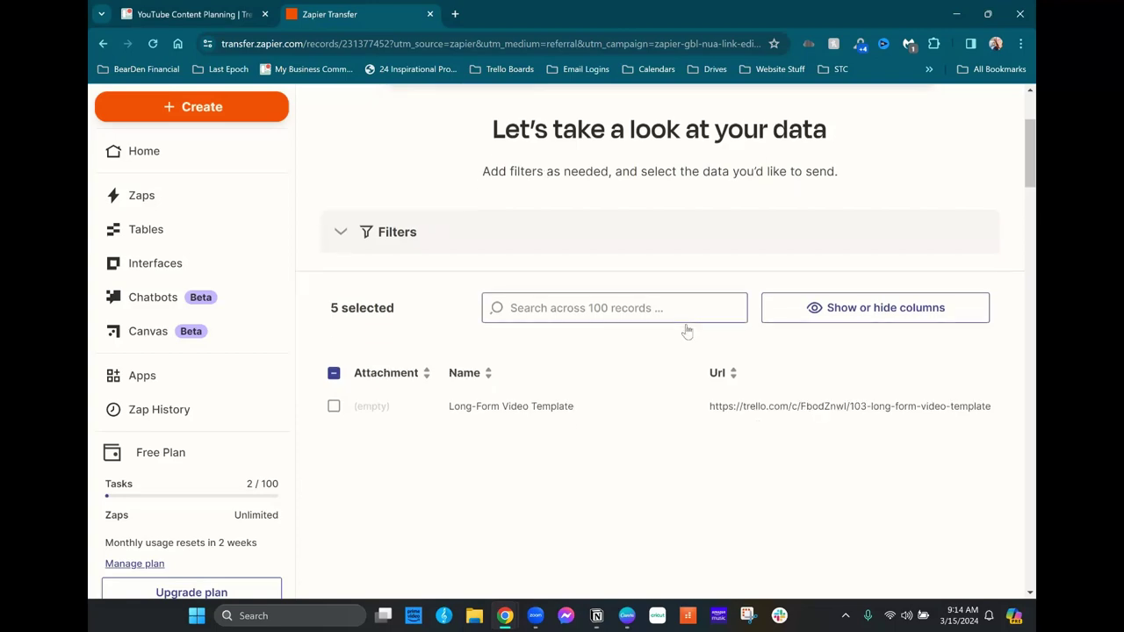
scroll(784, 350, "up", 10)
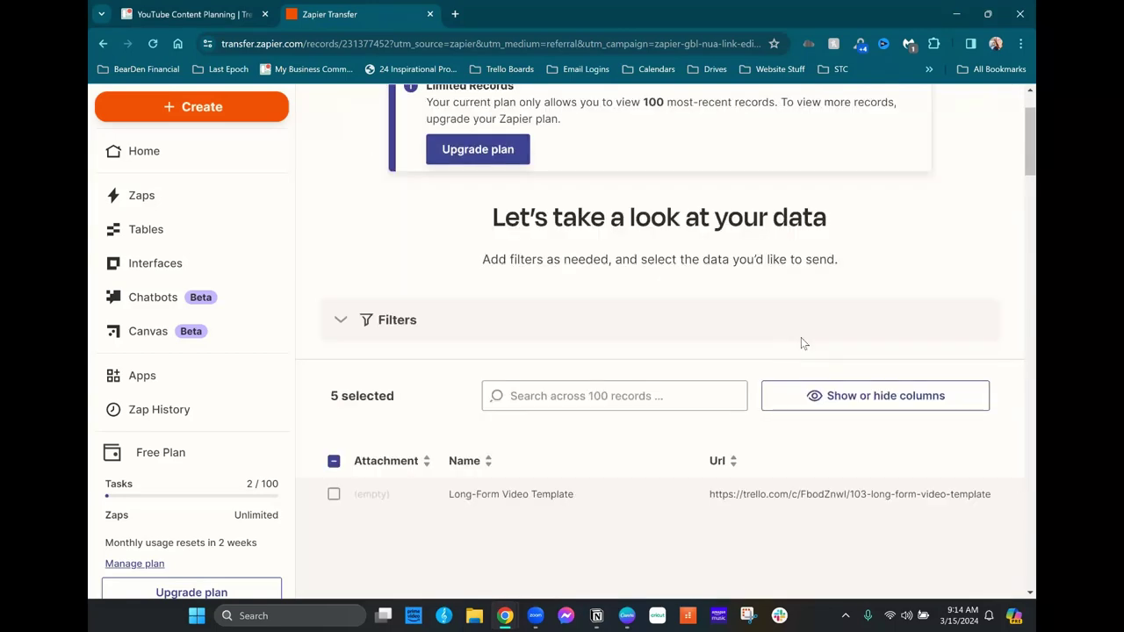
left_click(882, 402)
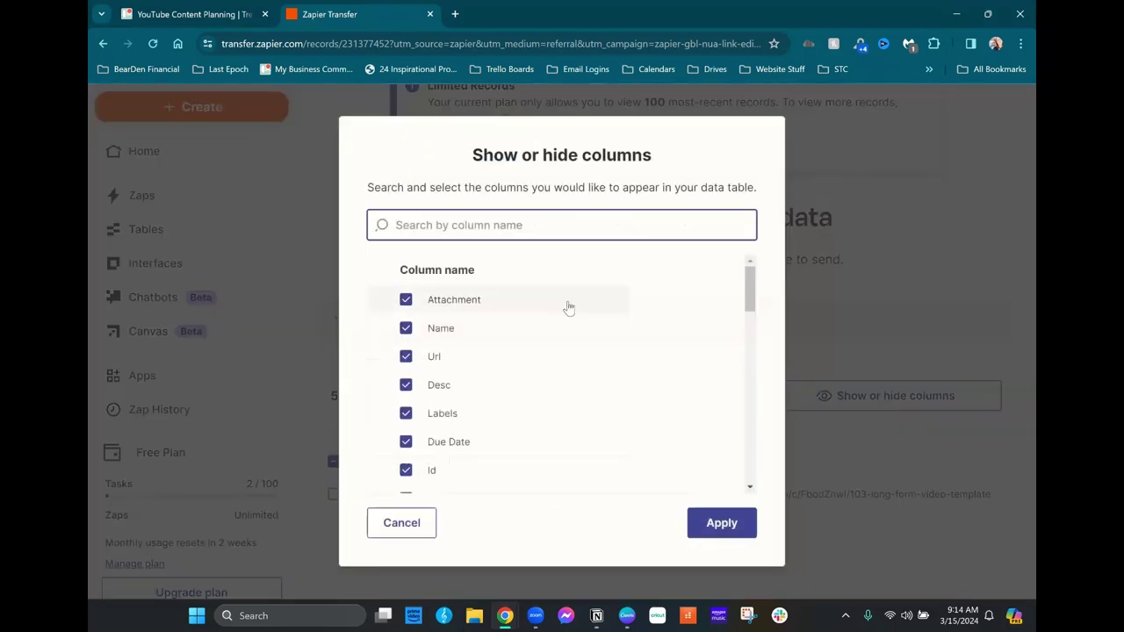
left_click(406, 300)
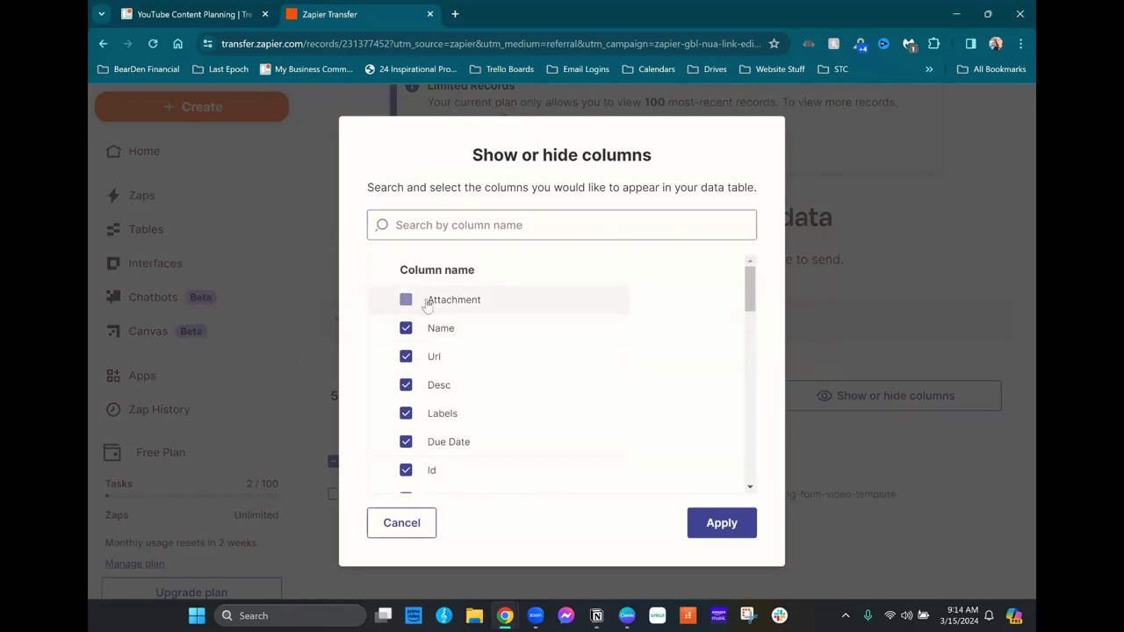
left_click(406, 356)
left_click(406, 414)
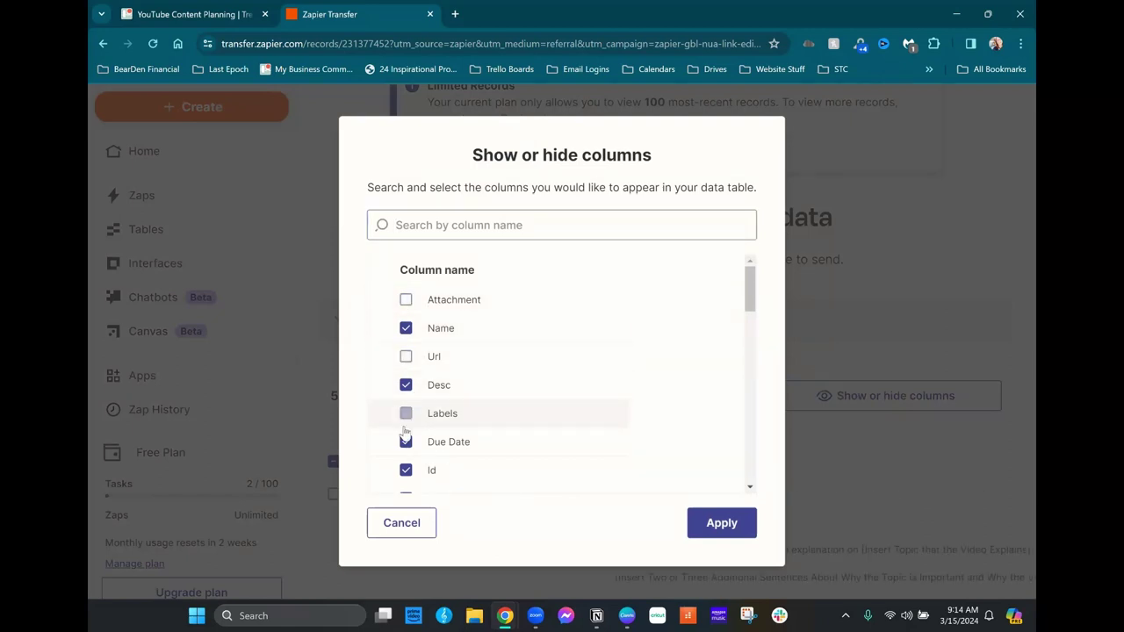
left_click(406, 442)
left_click(406, 470)
Hide the Closed and Due columns too, keeping Name and Desc, and apply the column selection.
scroll(510, 431, "down", 1)
scroll(509, 430, "down", 1)
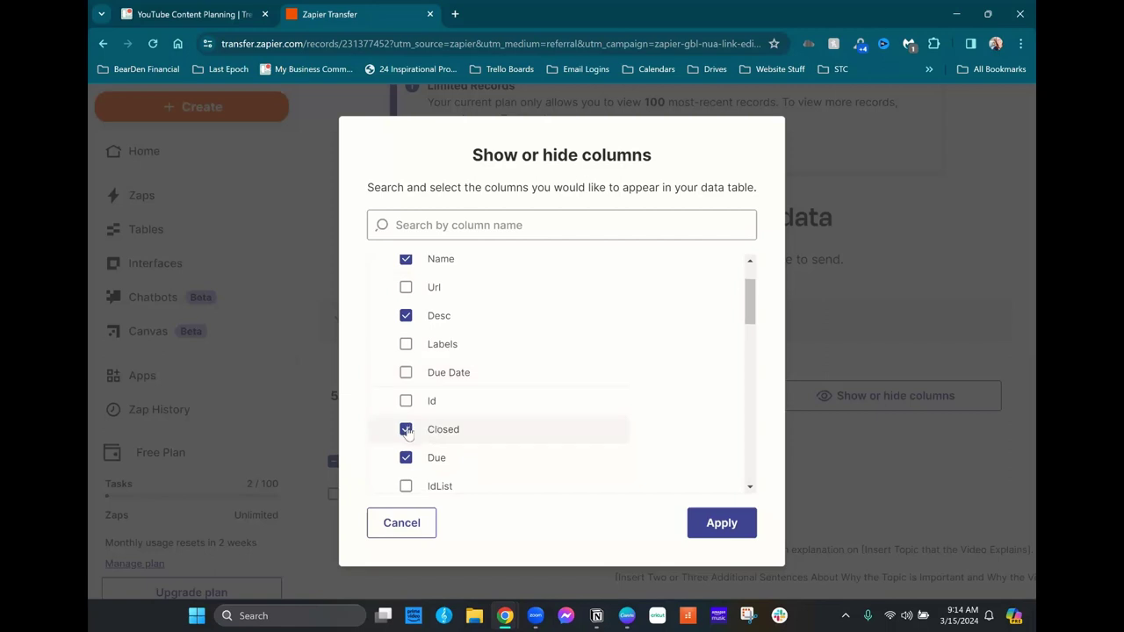
left_click(405, 428)
left_click(405, 457)
scroll(516, 403, "down", 5)
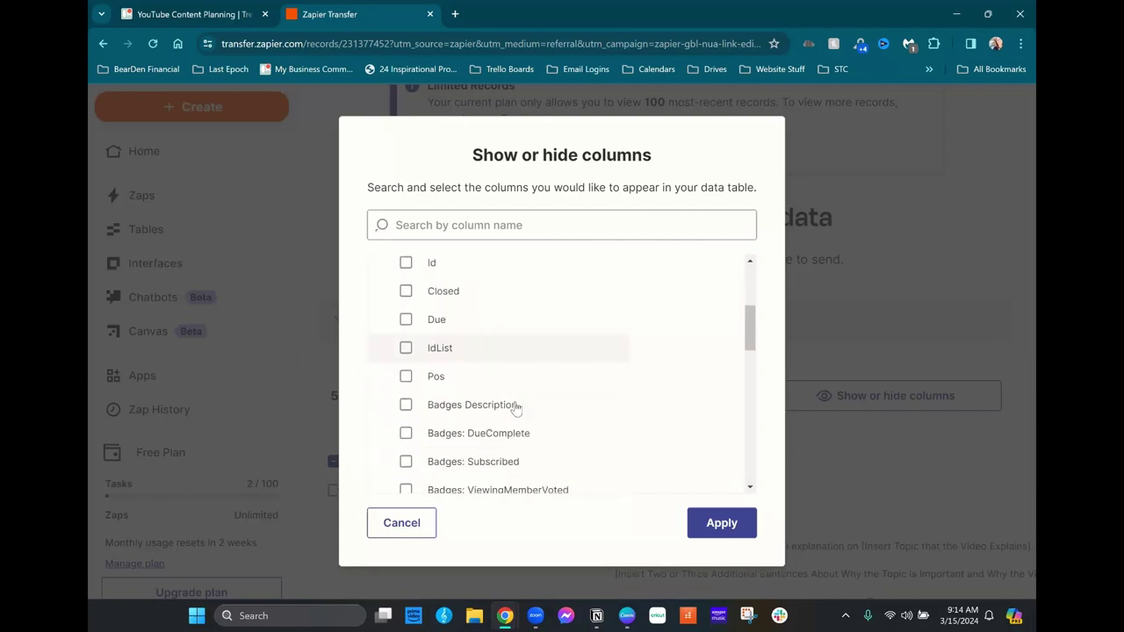
scroll(474, 404, "up", 4)
scroll(457, 404, "up", 3)
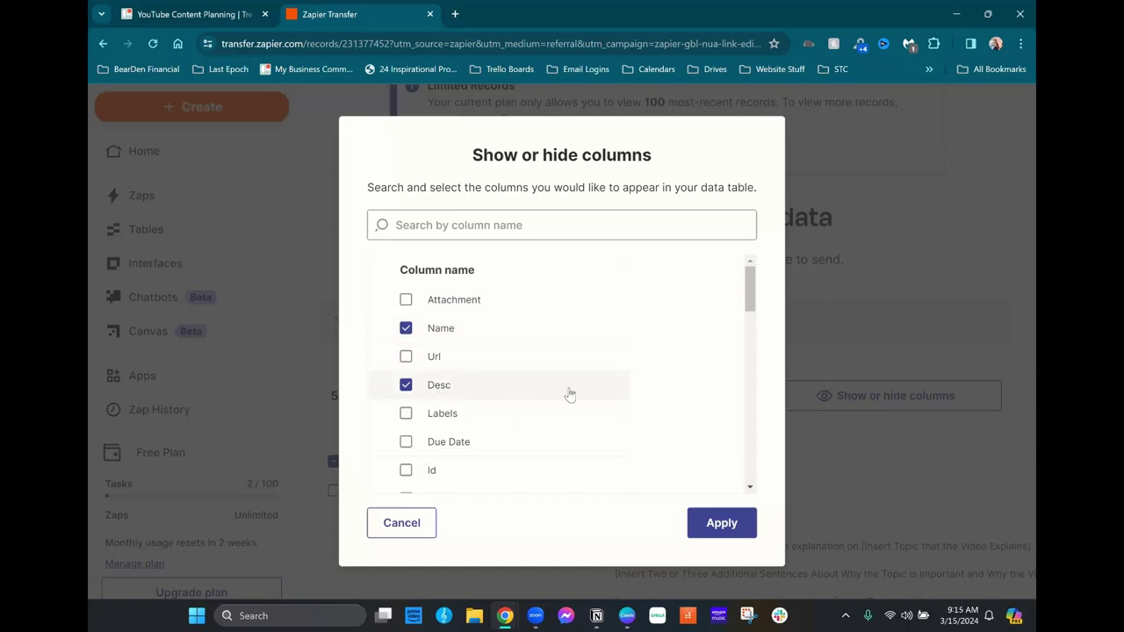
left_click(706, 527)
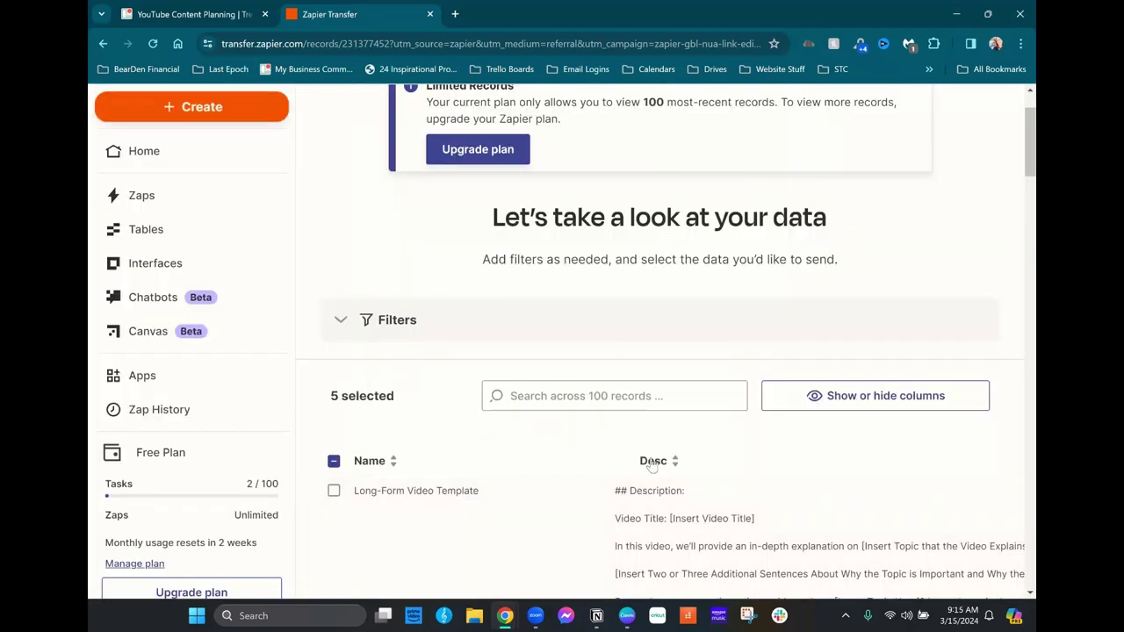
Send the five selected Trello records to Notion and open the transfer's progress.
scroll(604, 462, "down", 3)
scroll(519, 353, "up", 3)
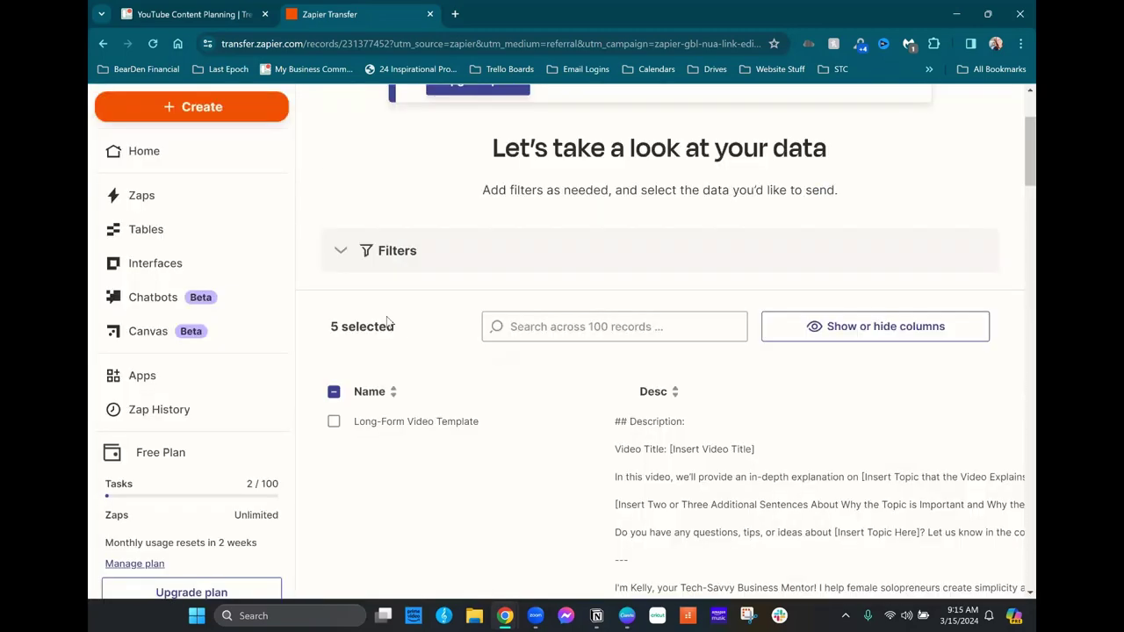
scroll(835, 427, "down", 10)
scroll(885, 442, "down", 10)
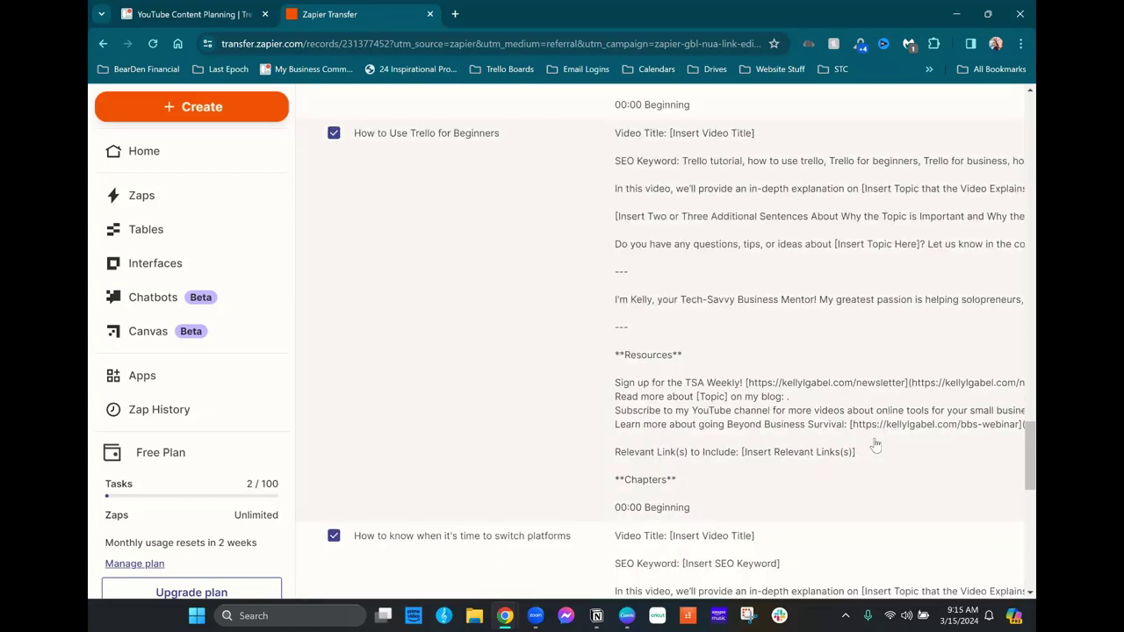
left_click(944, 442)
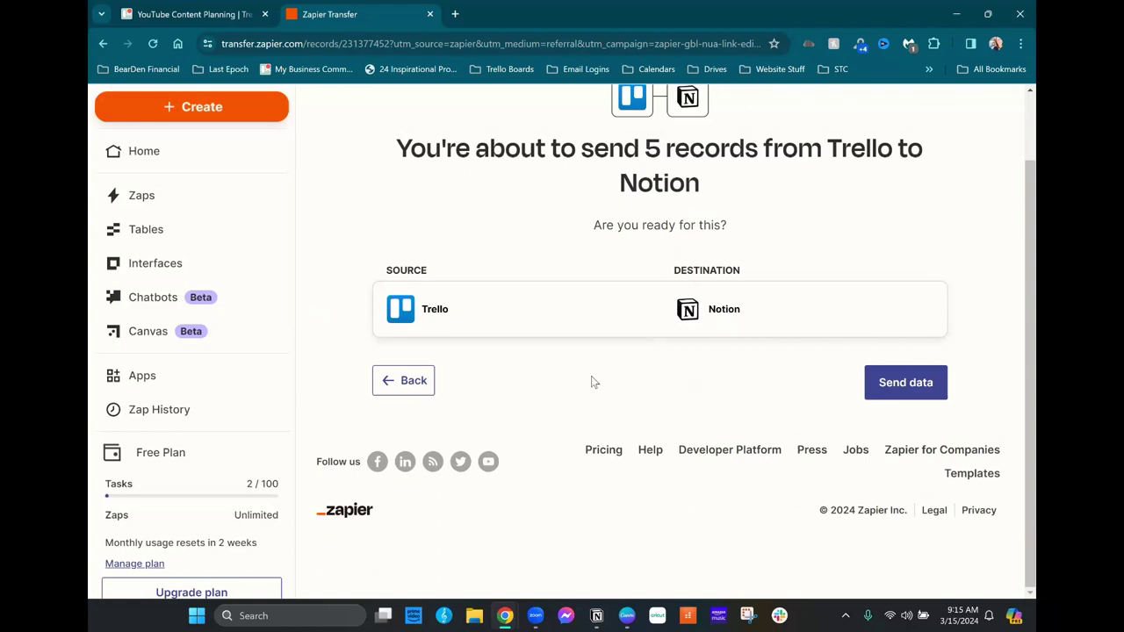
scroll(687, 370, "up", 2)
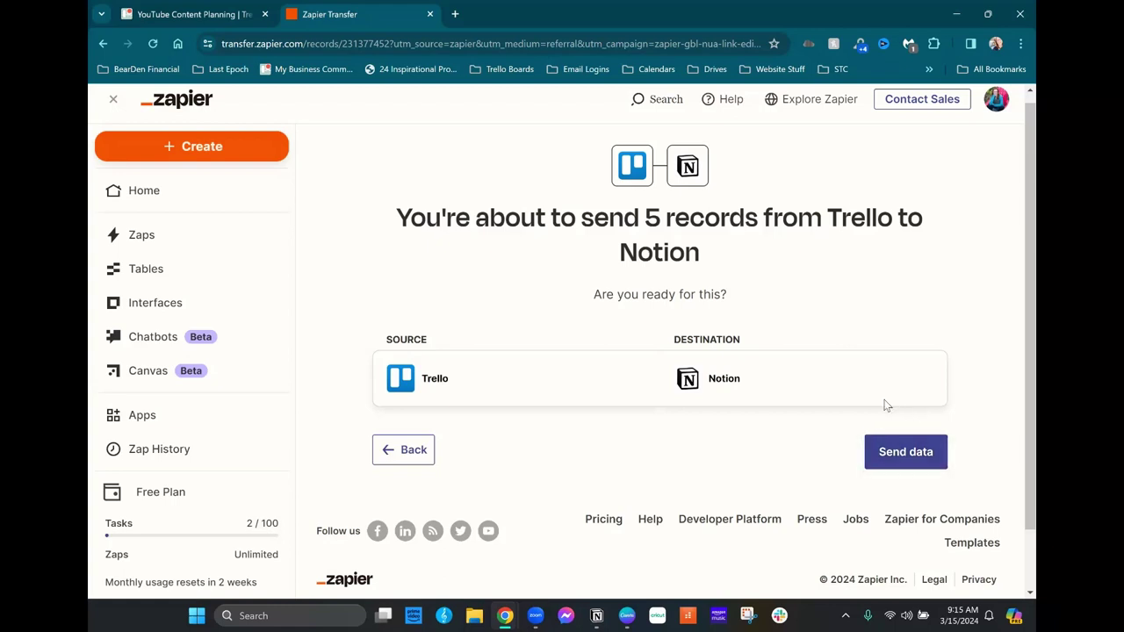
left_click(913, 453)
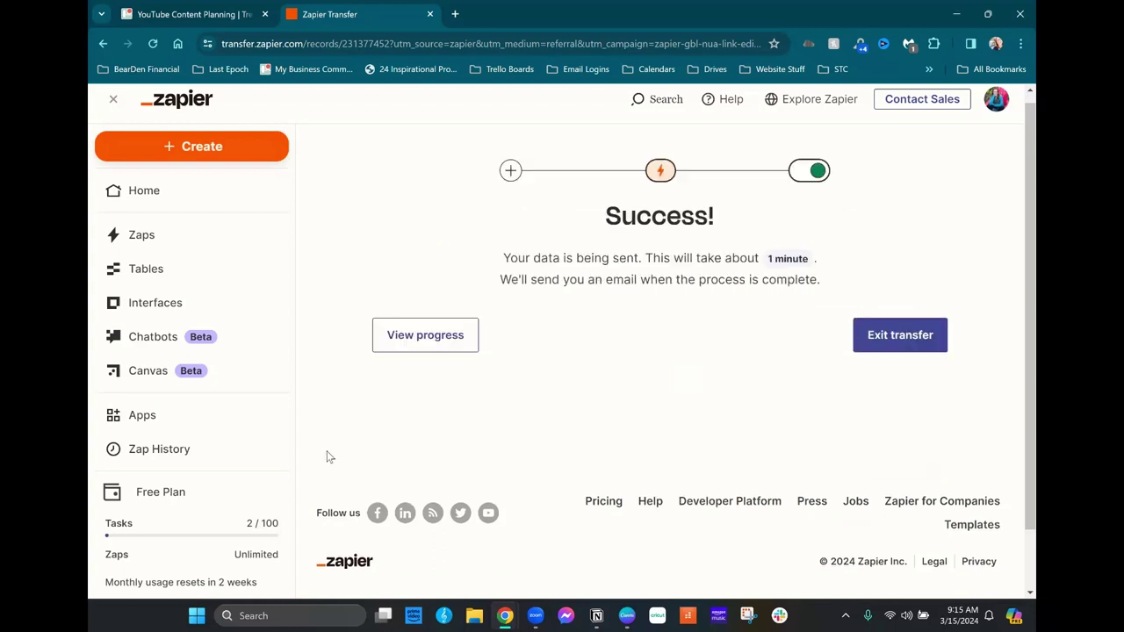
left_click(429, 345)
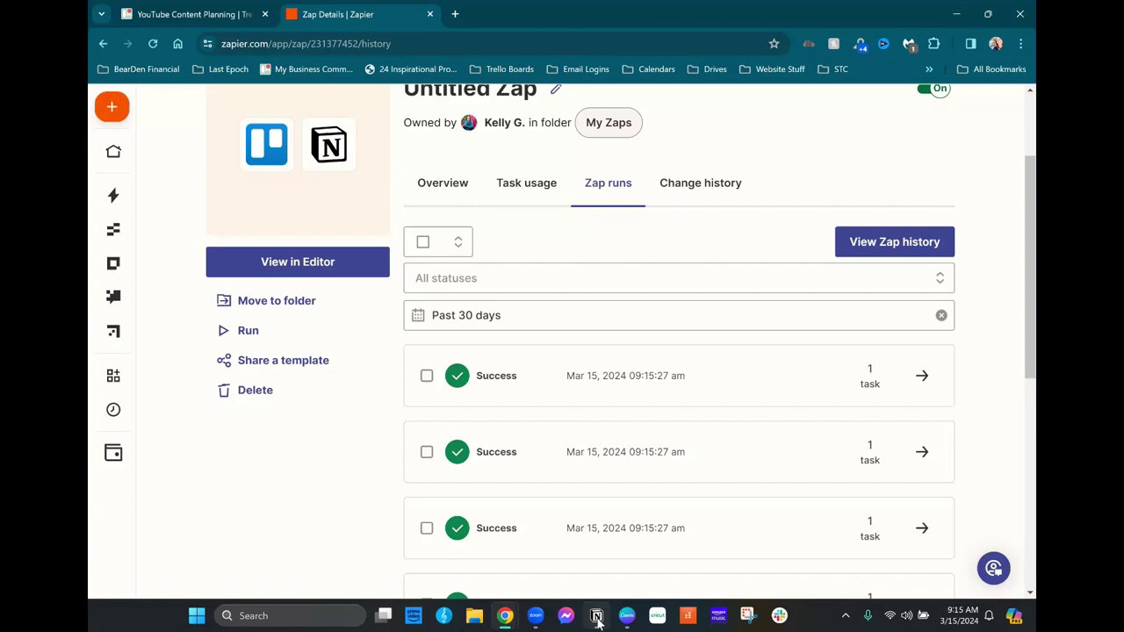
Switch to Notion and examine the transferred "How to know when it's time to switch platforms" item in TSA YouTube Planner.
left_click(596, 619)
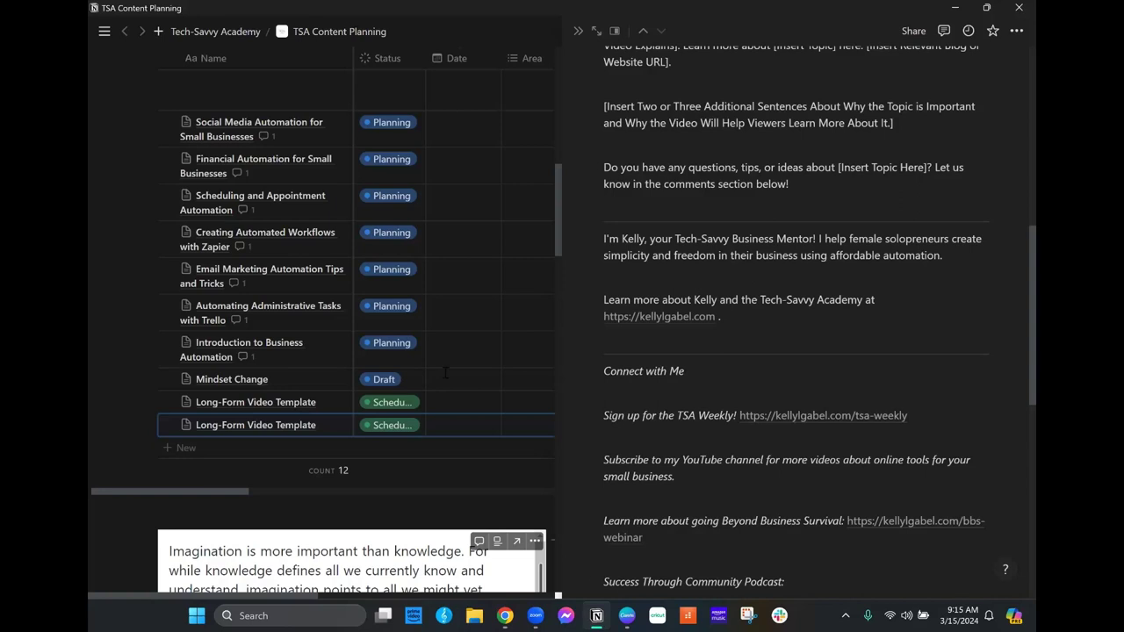
left_click(579, 32)
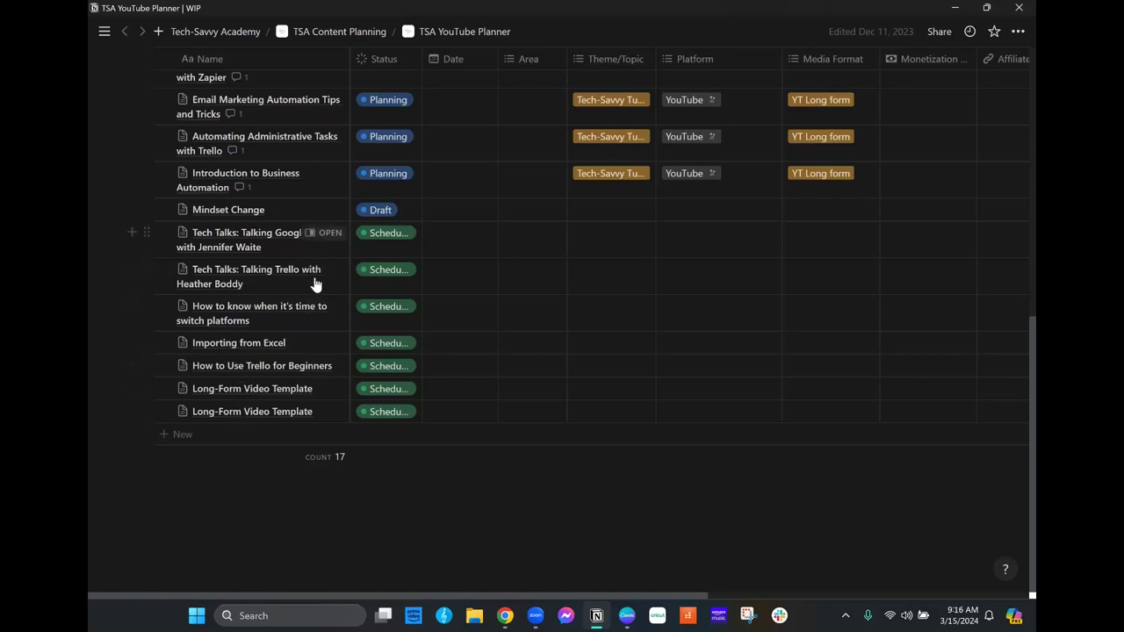
left_click(326, 313)
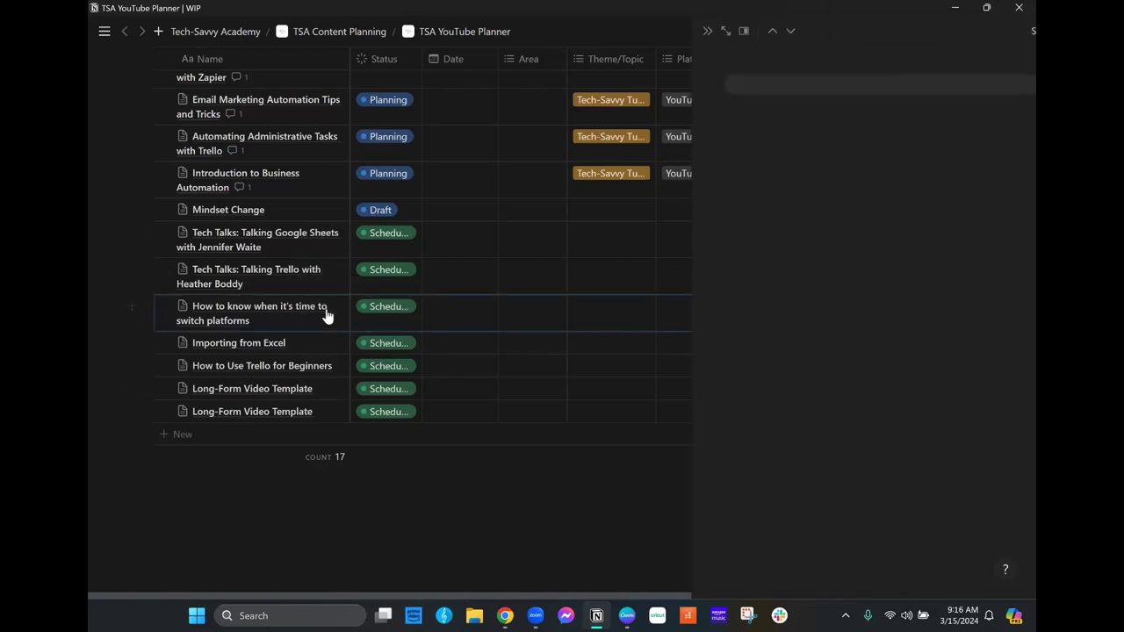
scroll(878, 358, "down", 10)
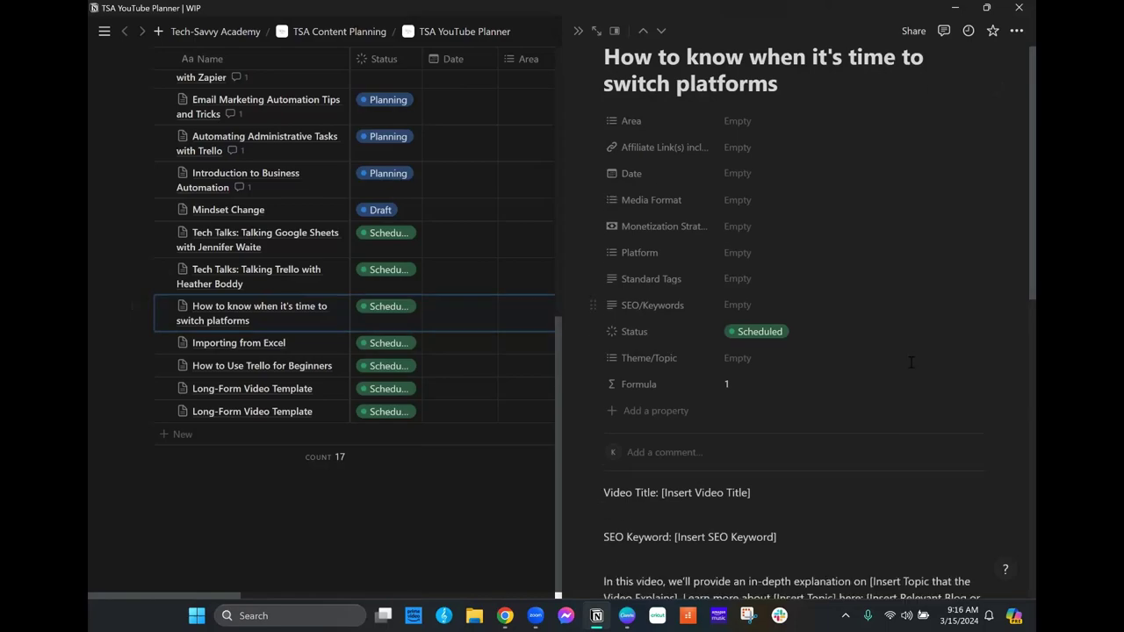
scroll(799, 367, "up", 10)
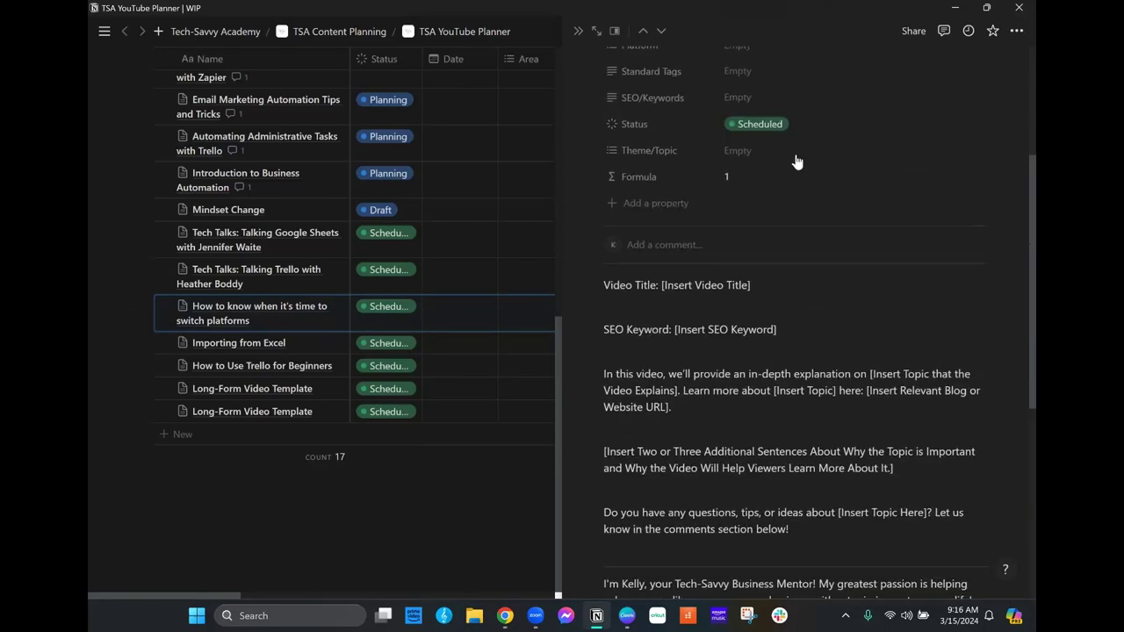